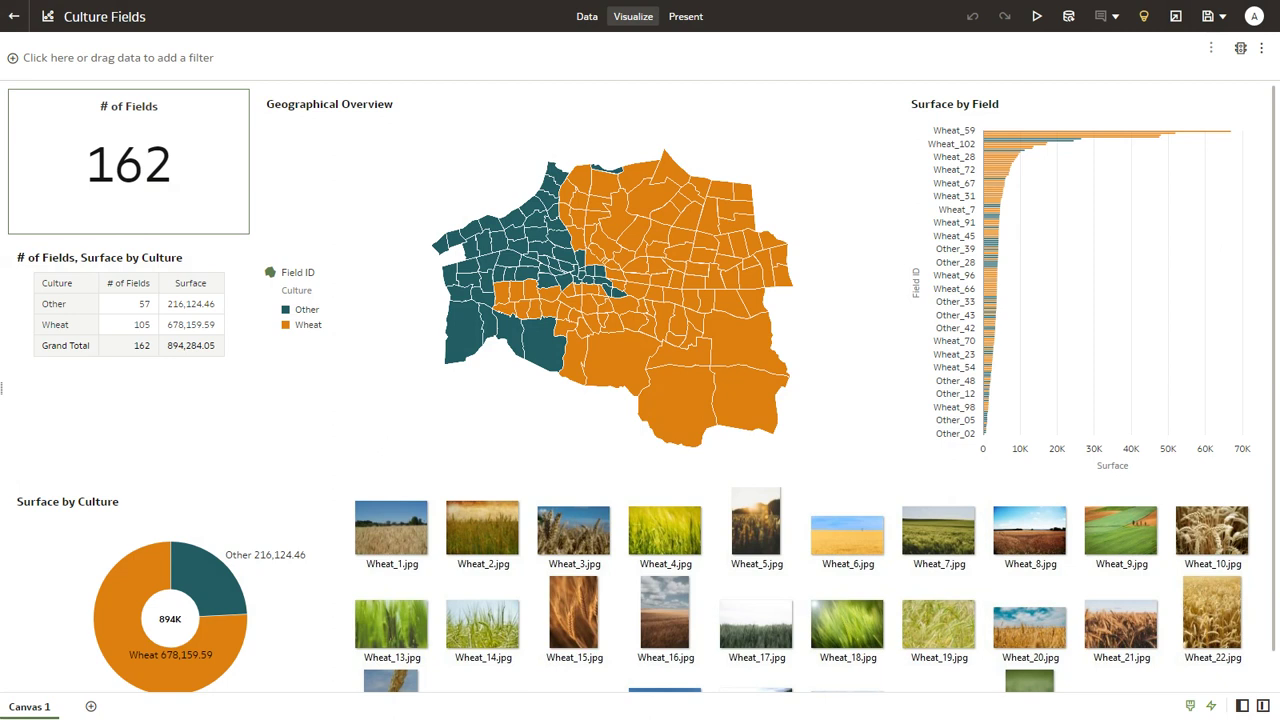
# Step: Brush a range of bars in Surface by Field to highlight linked visuals, then clear the highlight
pyautogui.click(340, 420)
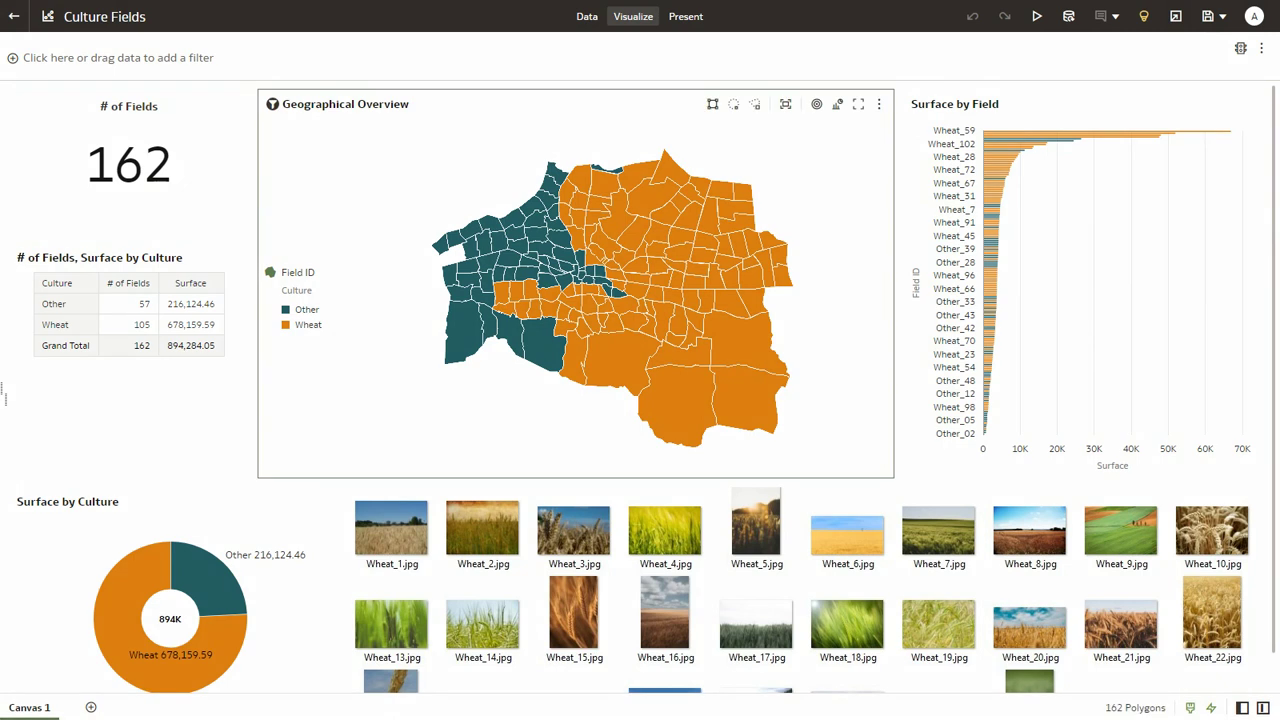
pyautogui.click(1020, 226)
pyautogui.moveTo(1046, 213)
pyautogui.mouseDown()
pyautogui.moveTo(1004, 145)
pyautogui.moveTo(978, 132)
pyautogui.mouseUp()
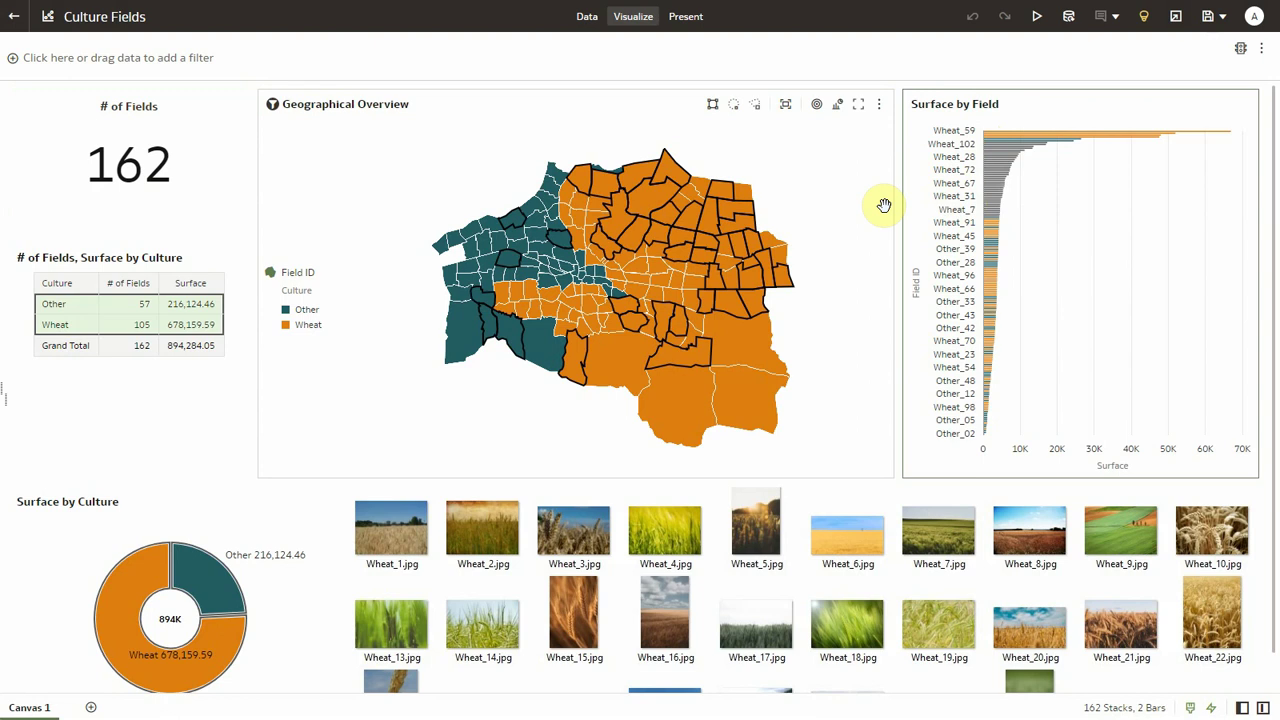
pyautogui.click(971, 434)
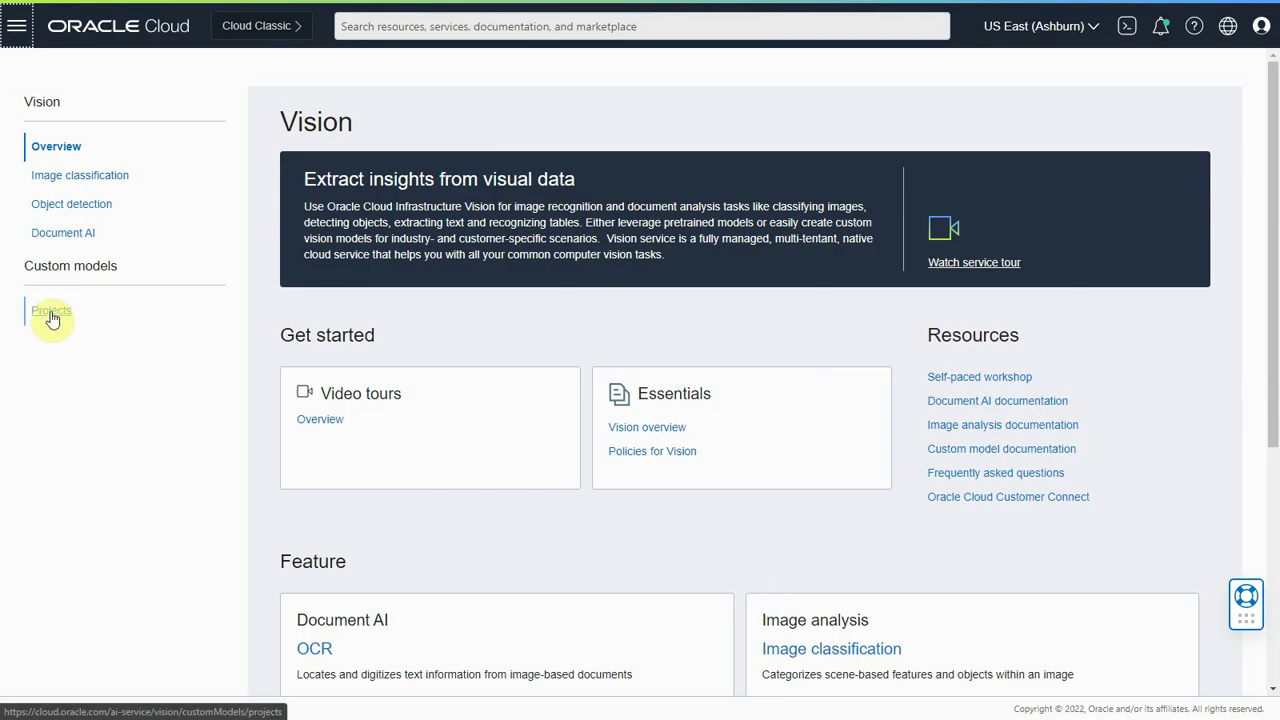
# Step: In Custom Project1, open Wheat_harvesting_Model_1 and upload Wheat_23.jpg for analysis
pyautogui.click(51, 312)
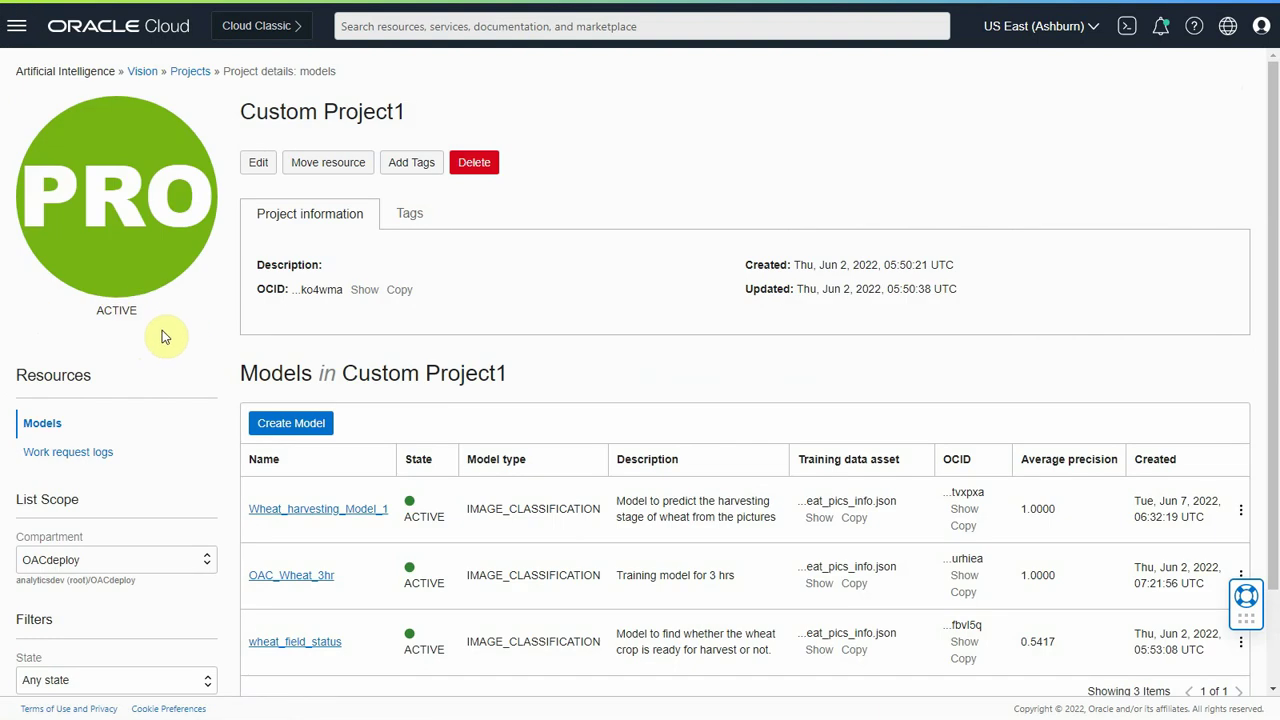
pyautogui.click(344, 514)
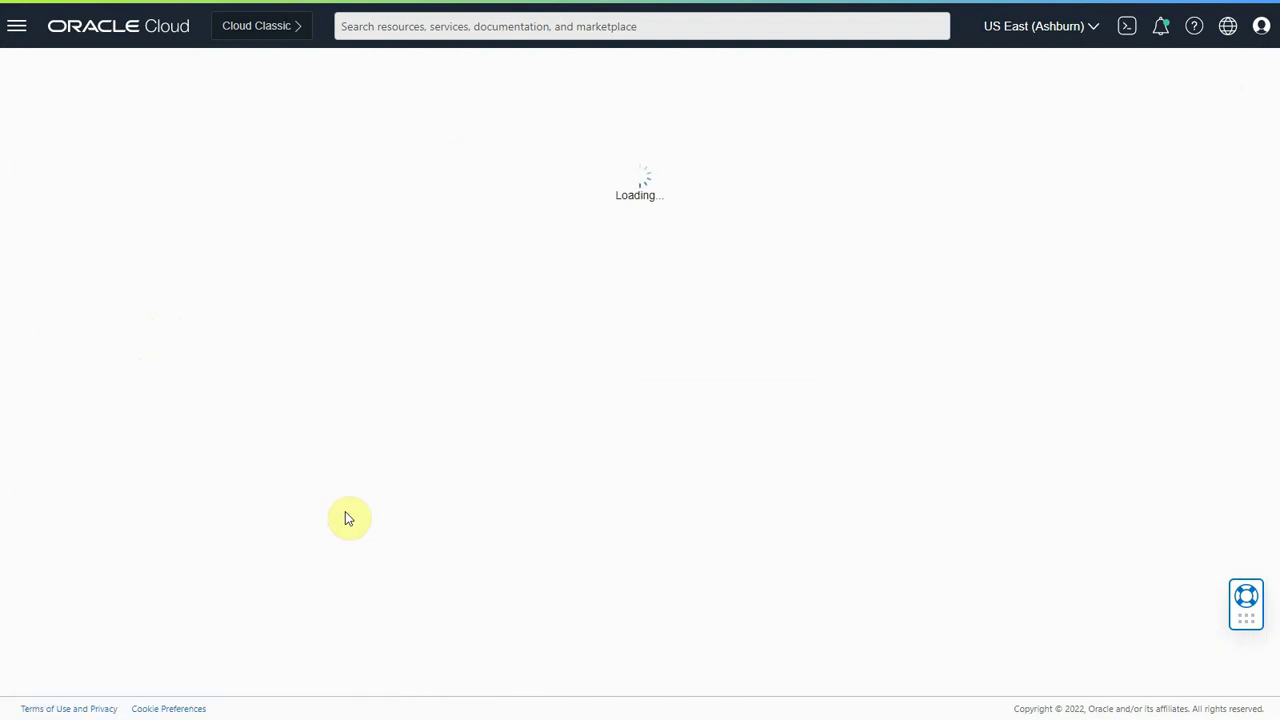
pyautogui.scroll(-3, 345, 518)
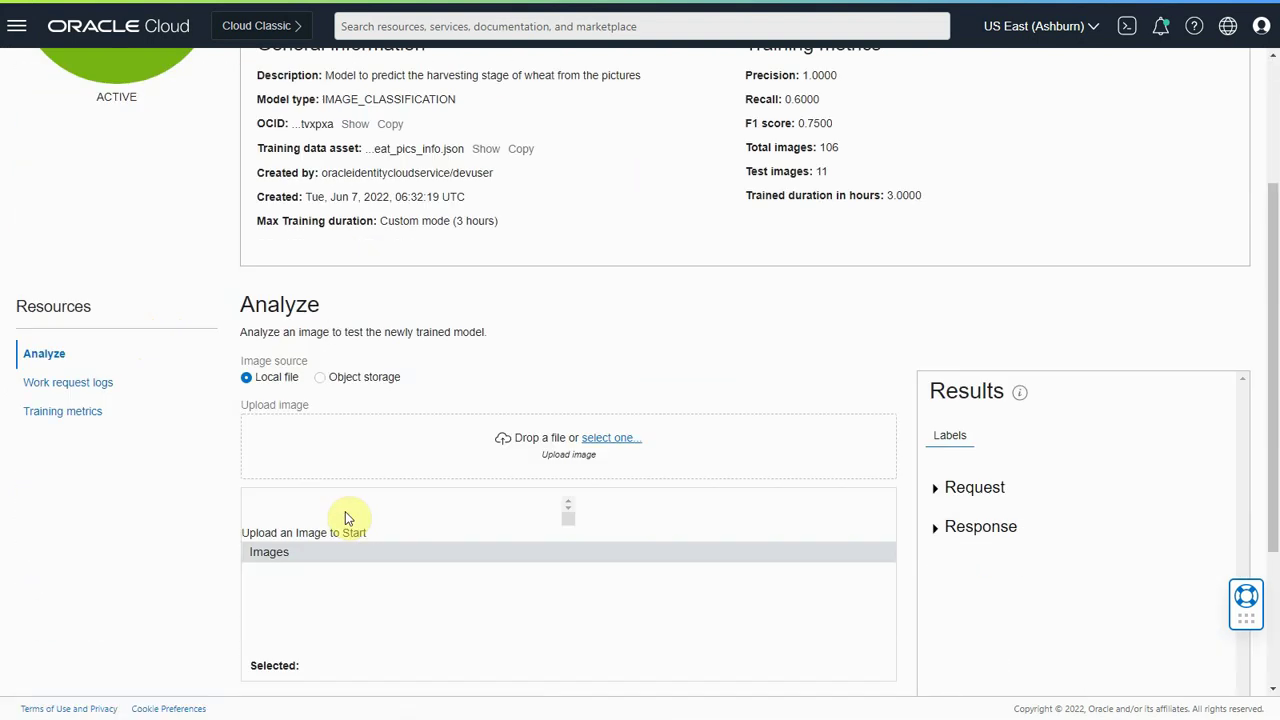
pyautogui.hotkey('alt', 'Tab')
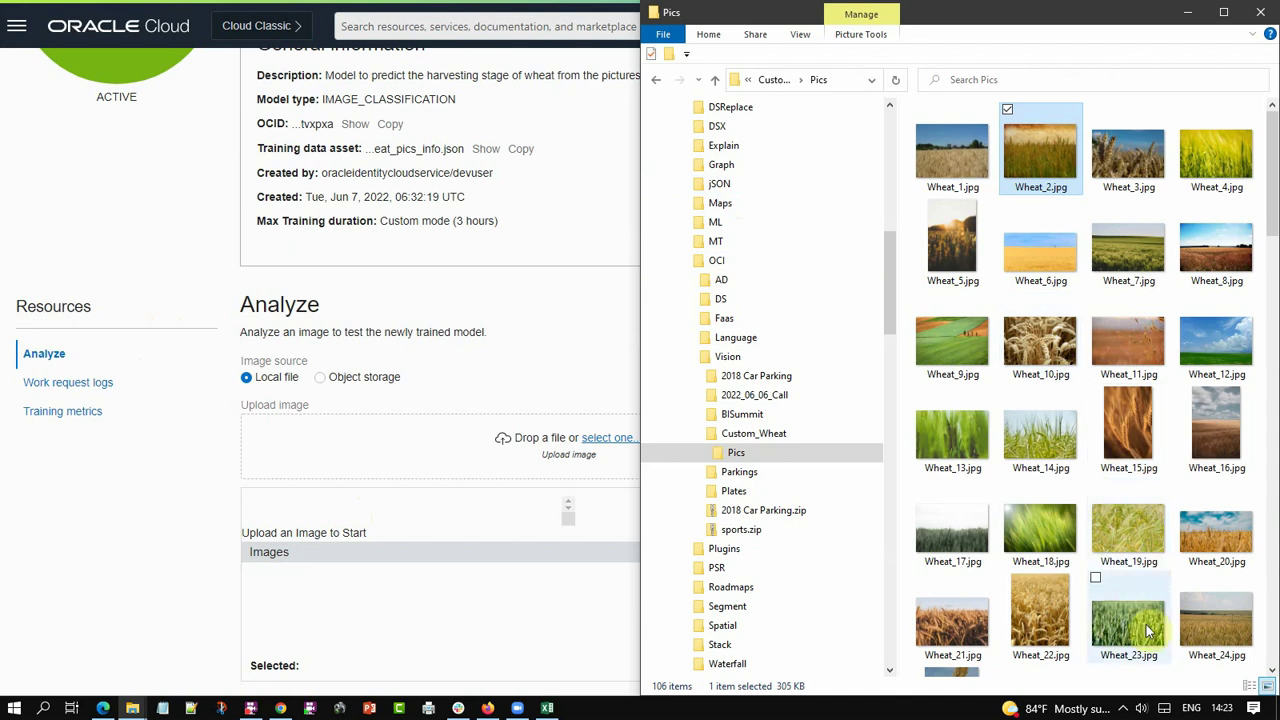
pyautogui.moveTo(1148, 630); pyautogui.dragTo(569, 465)
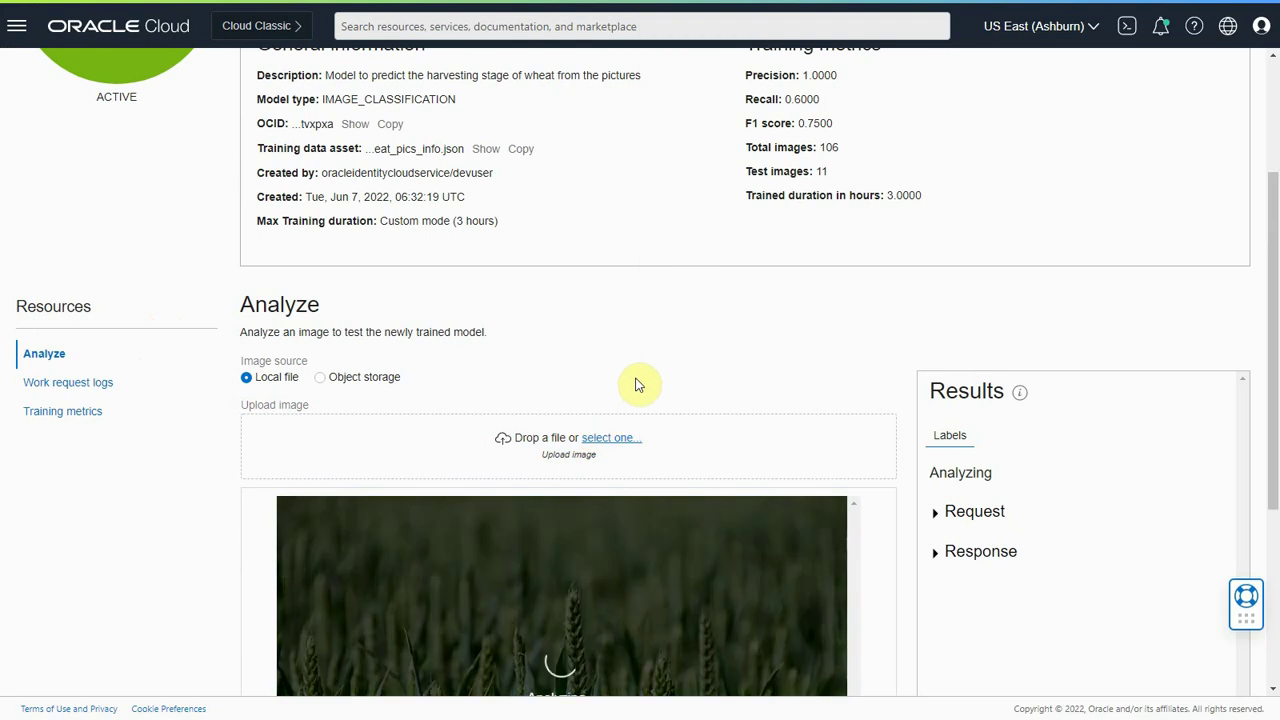
# Step: Upload Wheat_20.jpg to the model for analysis as well
pyautogui.scroll(-2, 638, 385)
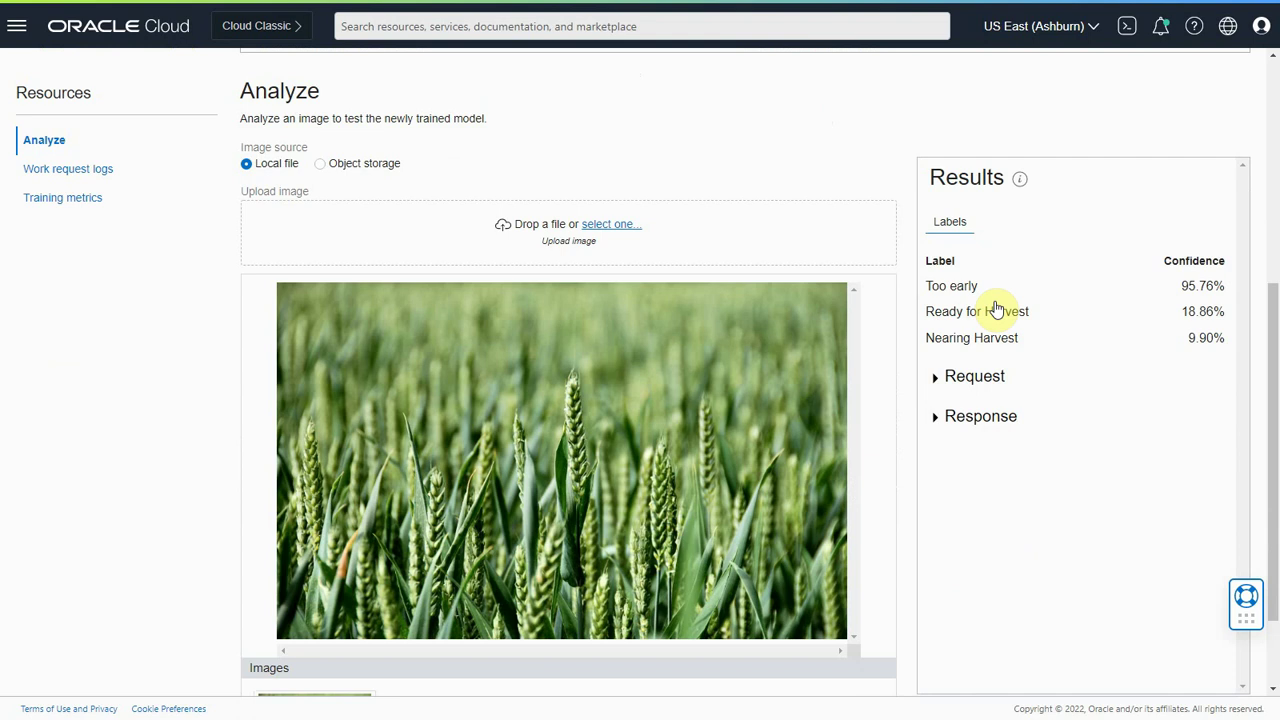
pyautogui.hotkey('alt', 'Tab')
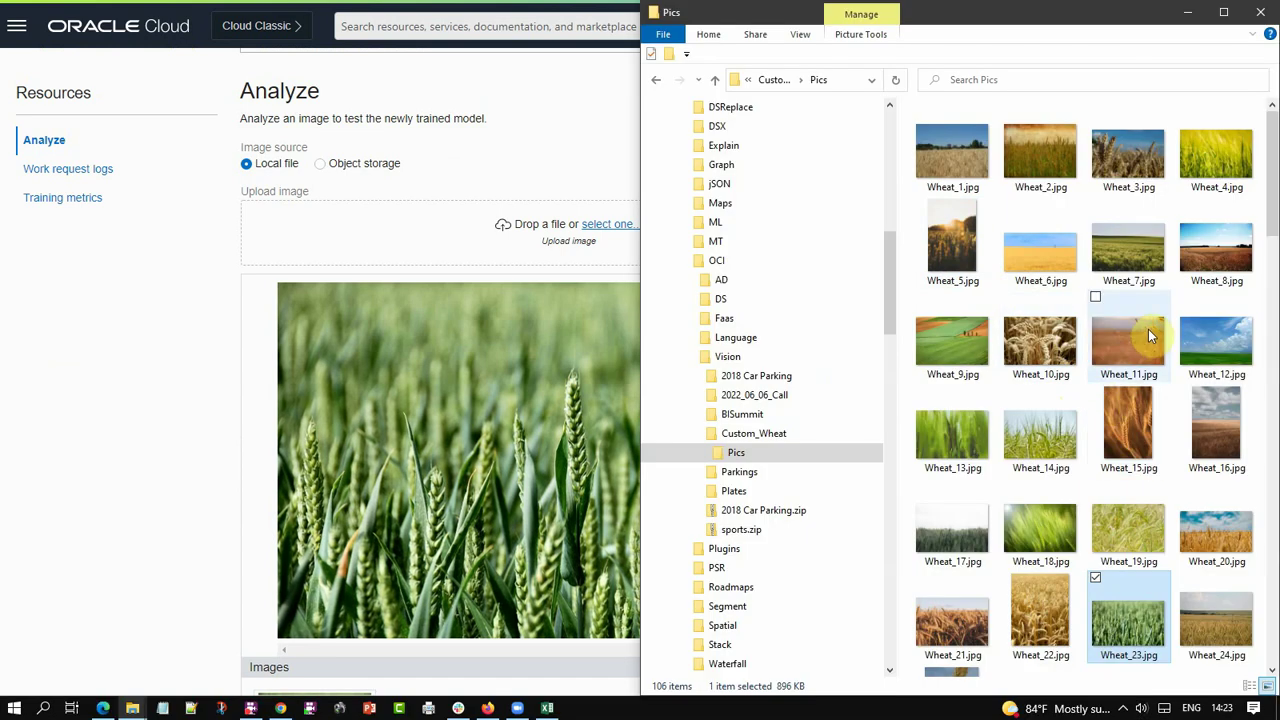
pyautogui.click(1216, 532)
pyautogui.moveTo(884, 507); pyautogui.dragTo(566, 248)
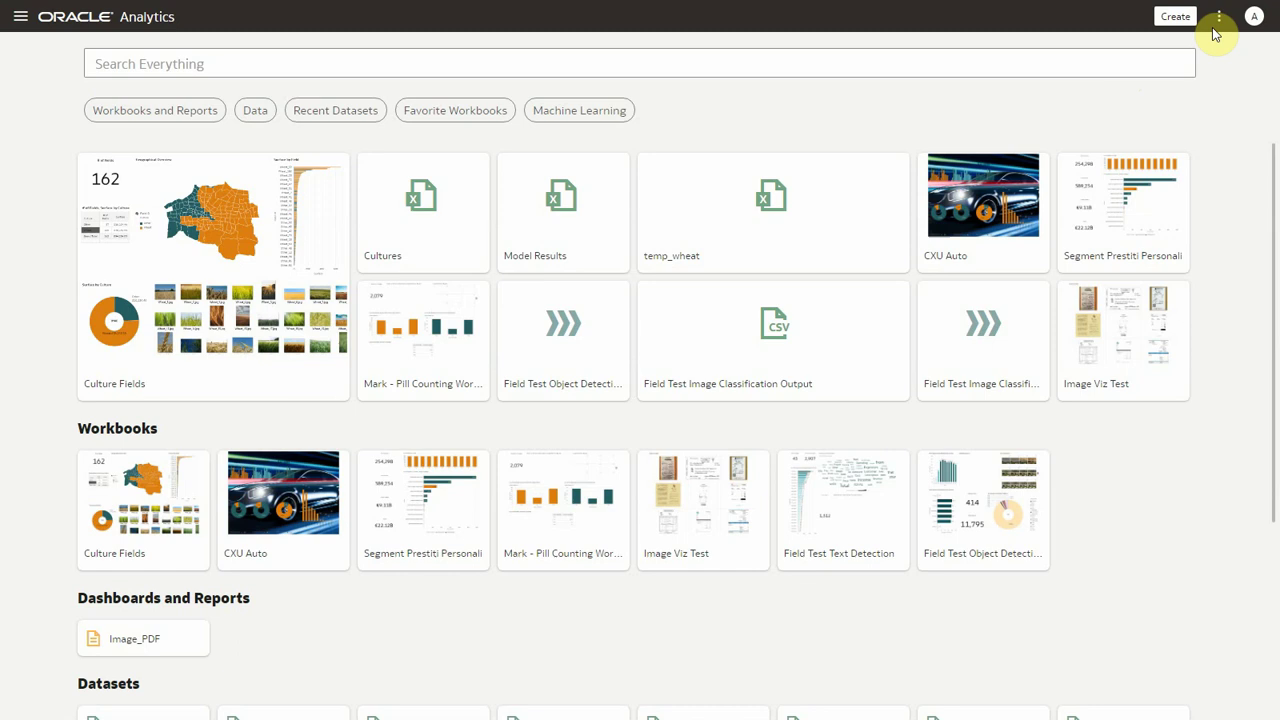
# Step: Begin registering an OCI Vision model from Field_Test_OCI_Connection, choosing Wheat_harvesting_Model_1
pyautogui.click(1218, 24)
pyautogui.moveTo(1189, 118)
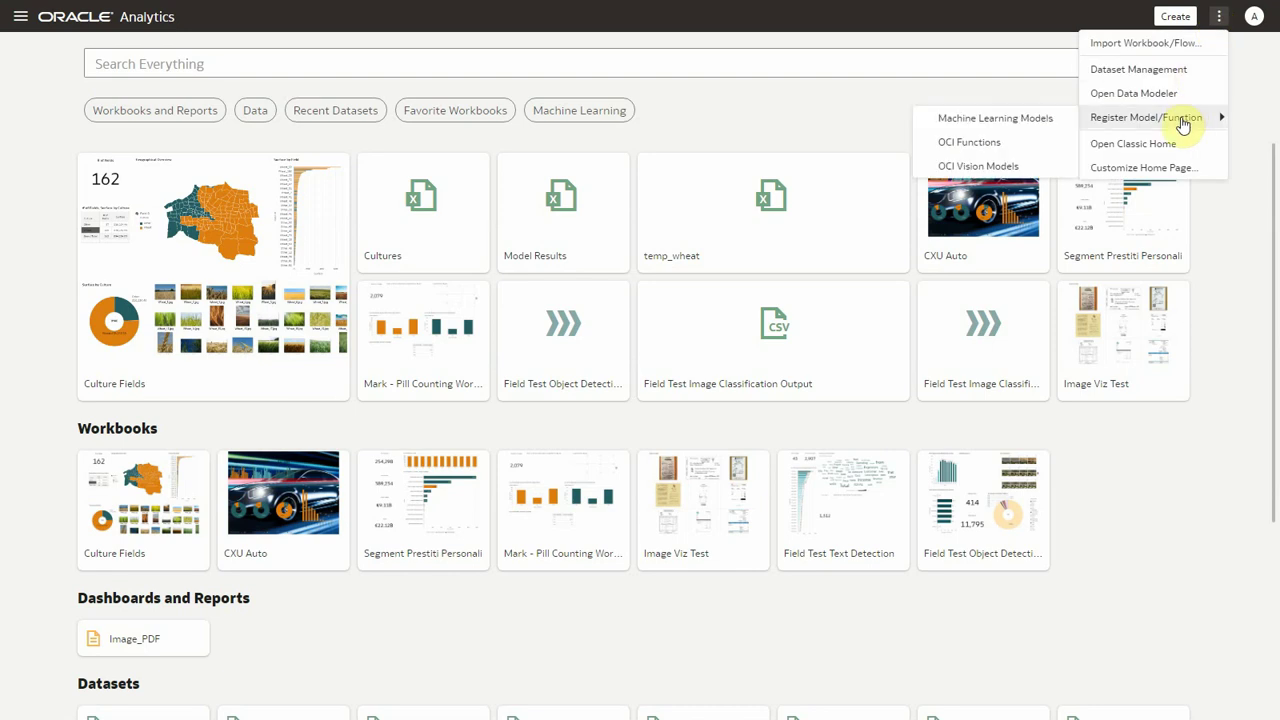
pyautogui.click(997, 168)
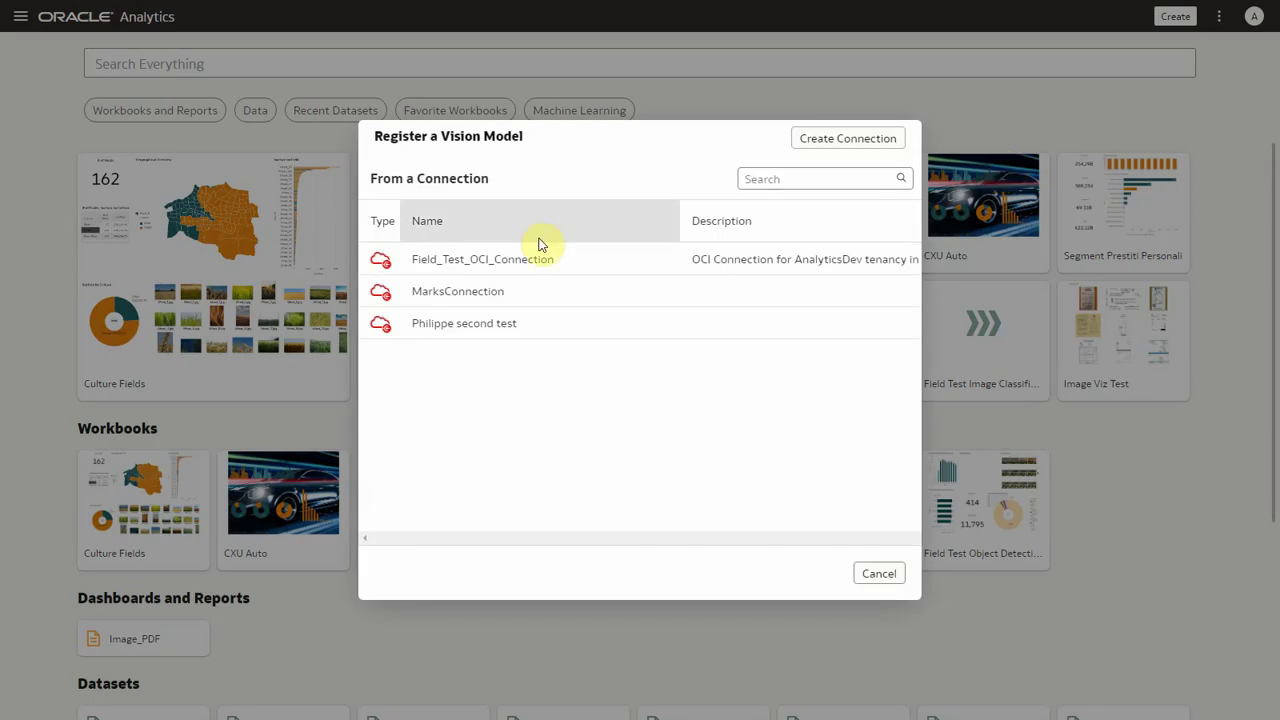
pyautogui.click(526, 261)
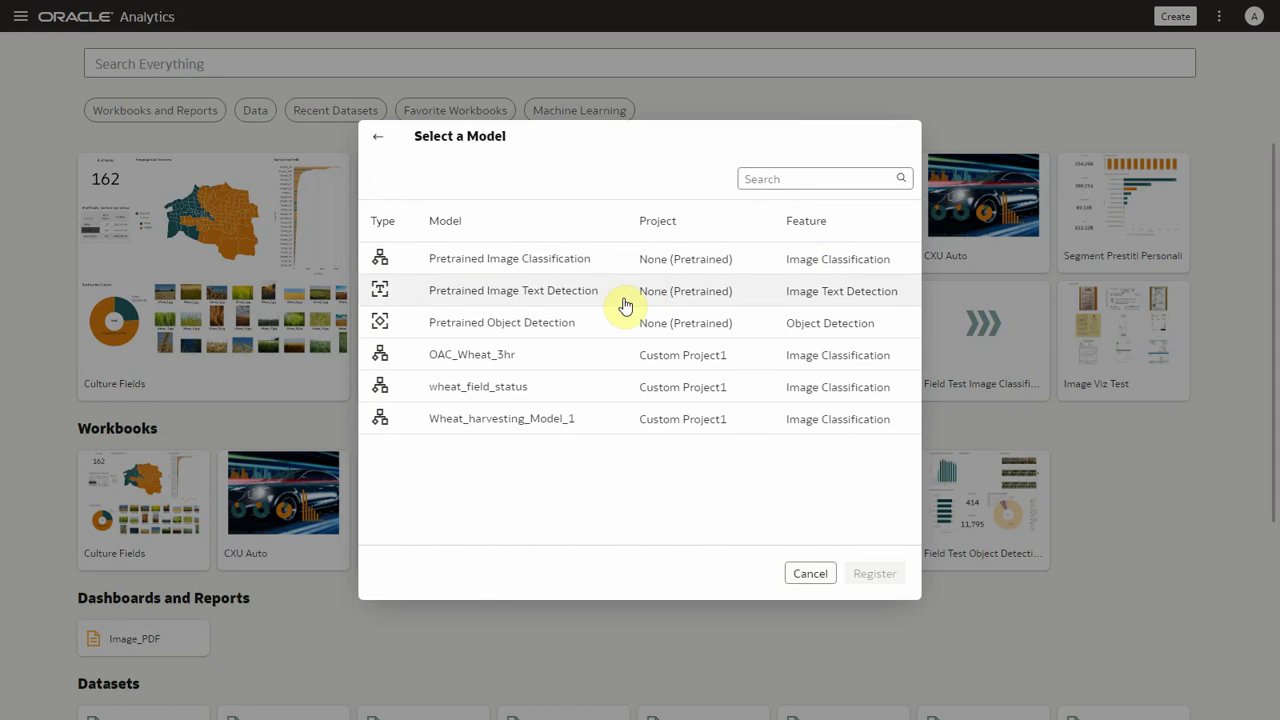
pyautogui.click(548, 424)
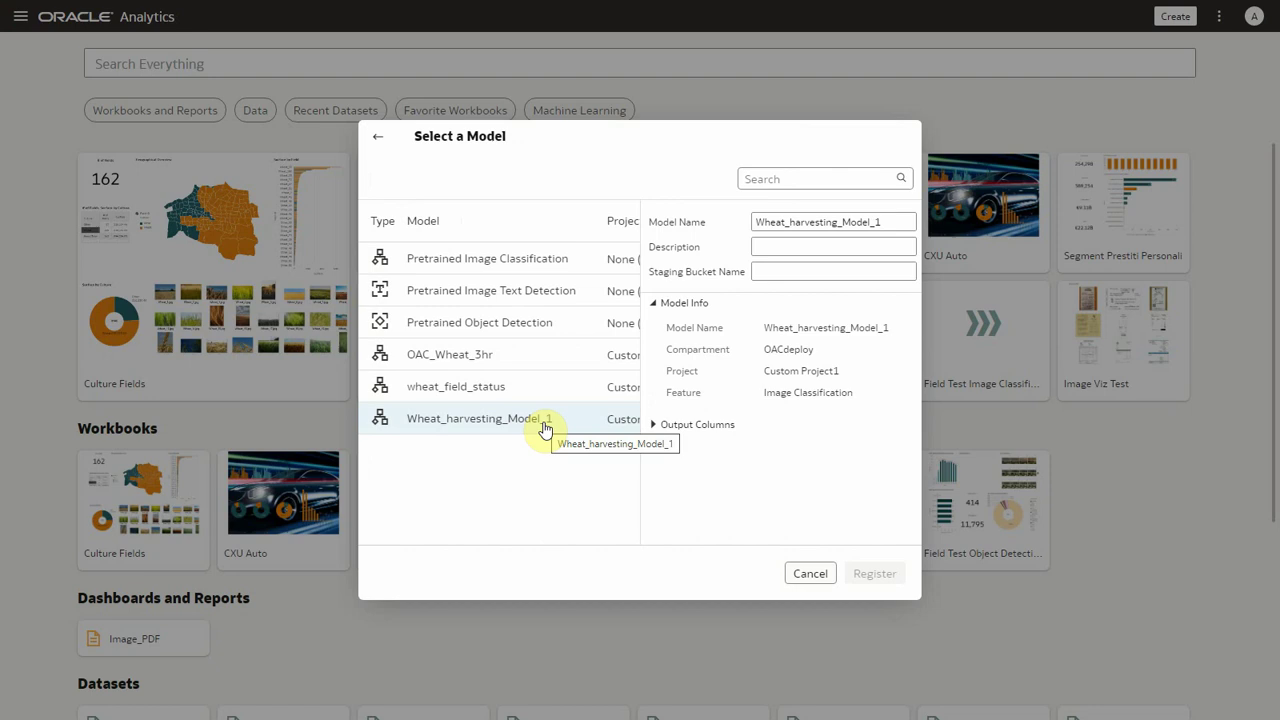
# Step: Set staging bucket 'vision', name the model 'Wheat Harvesting Status', and register it
pyautogui.click(771, 271)
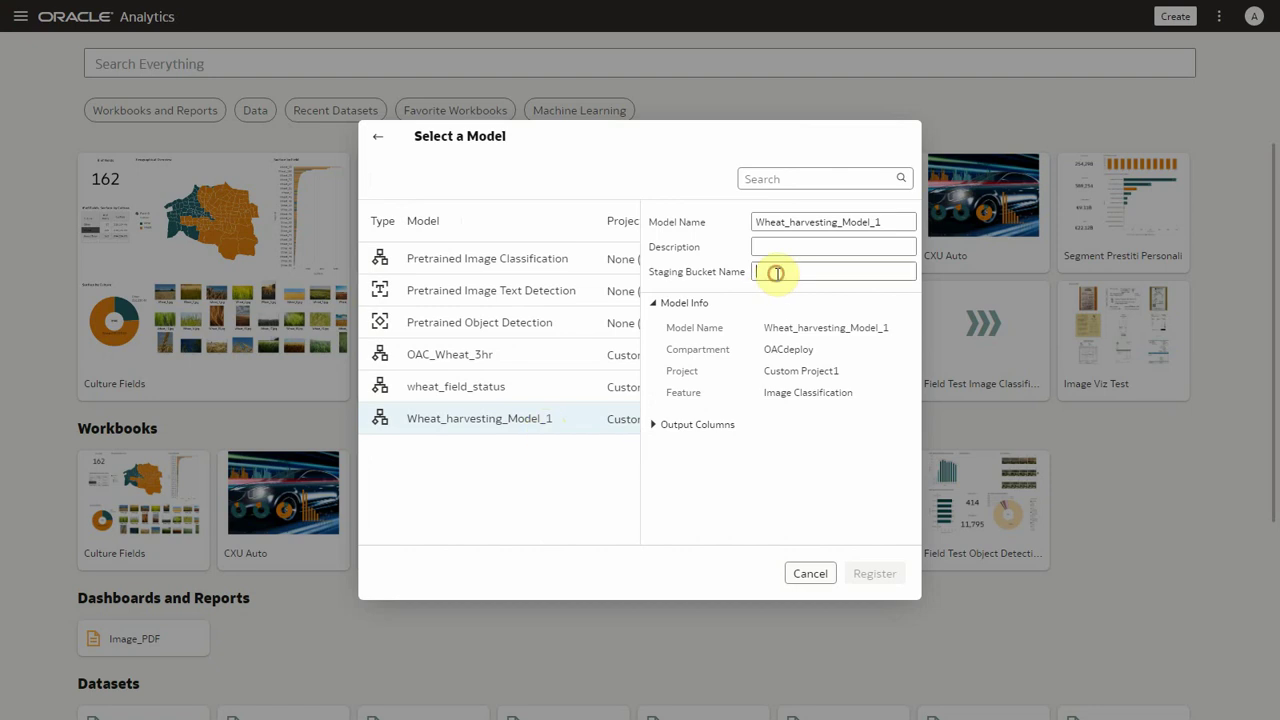
pyautogui.write('vision')
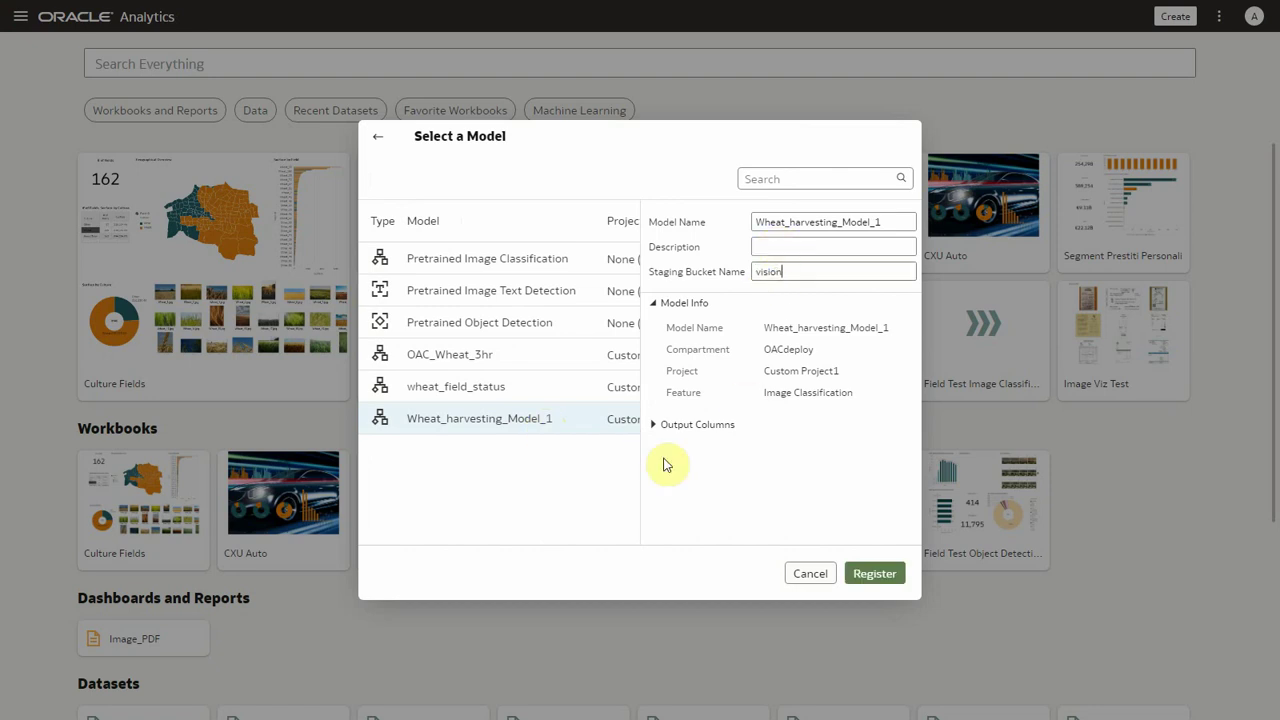
pyautogui.click(654, 428)
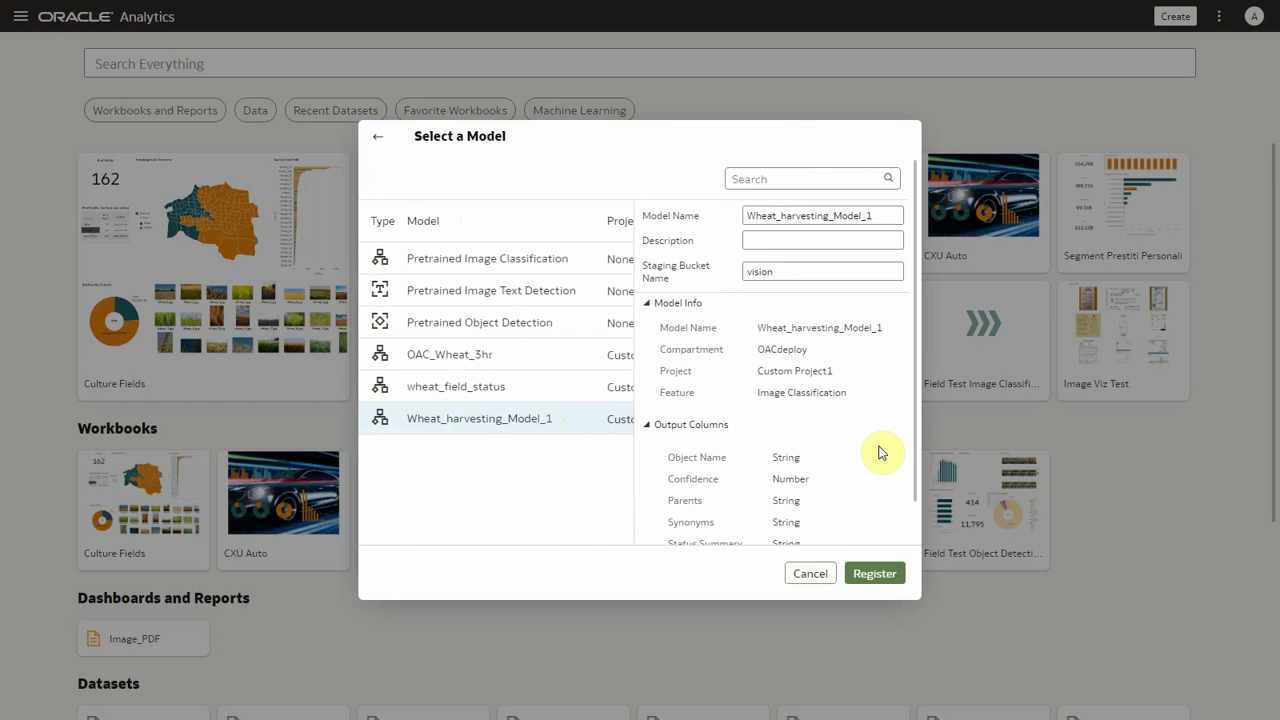
pyautogui.scroll(-1, 875, 462)
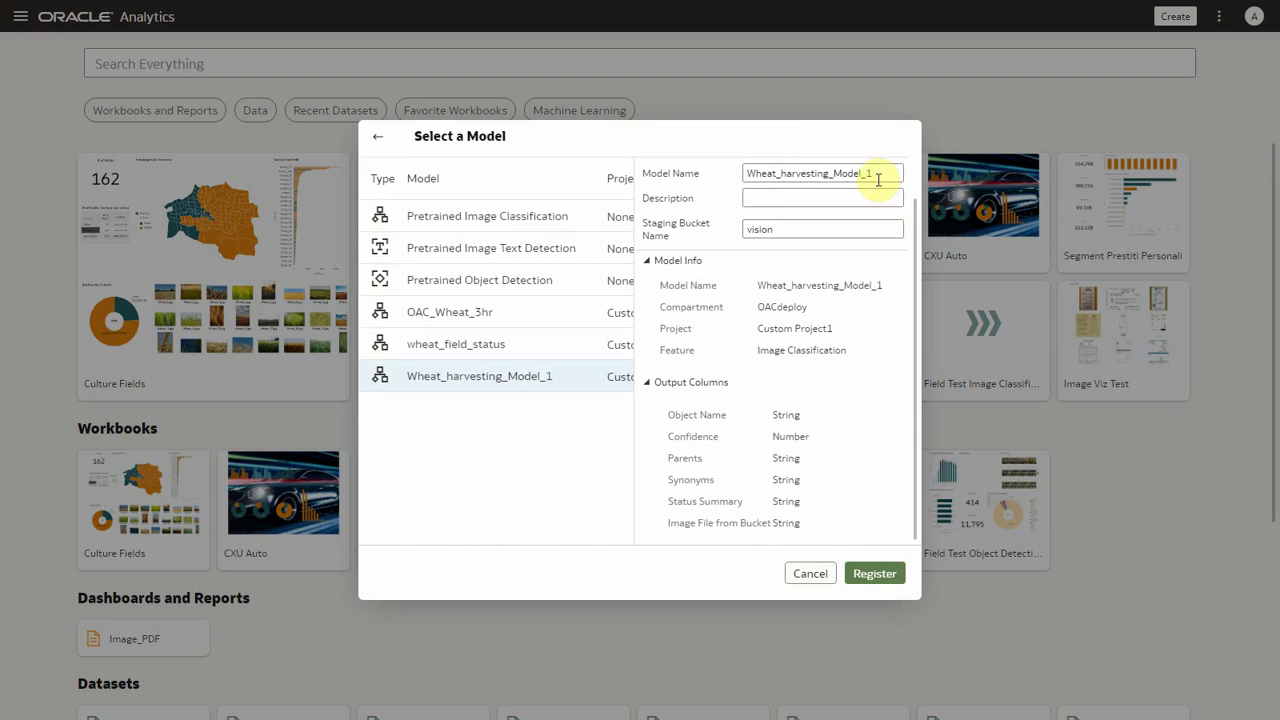
pyautogui.tripleClick(878, 178)
pyautogui.write('Wheat Harvesting Status')
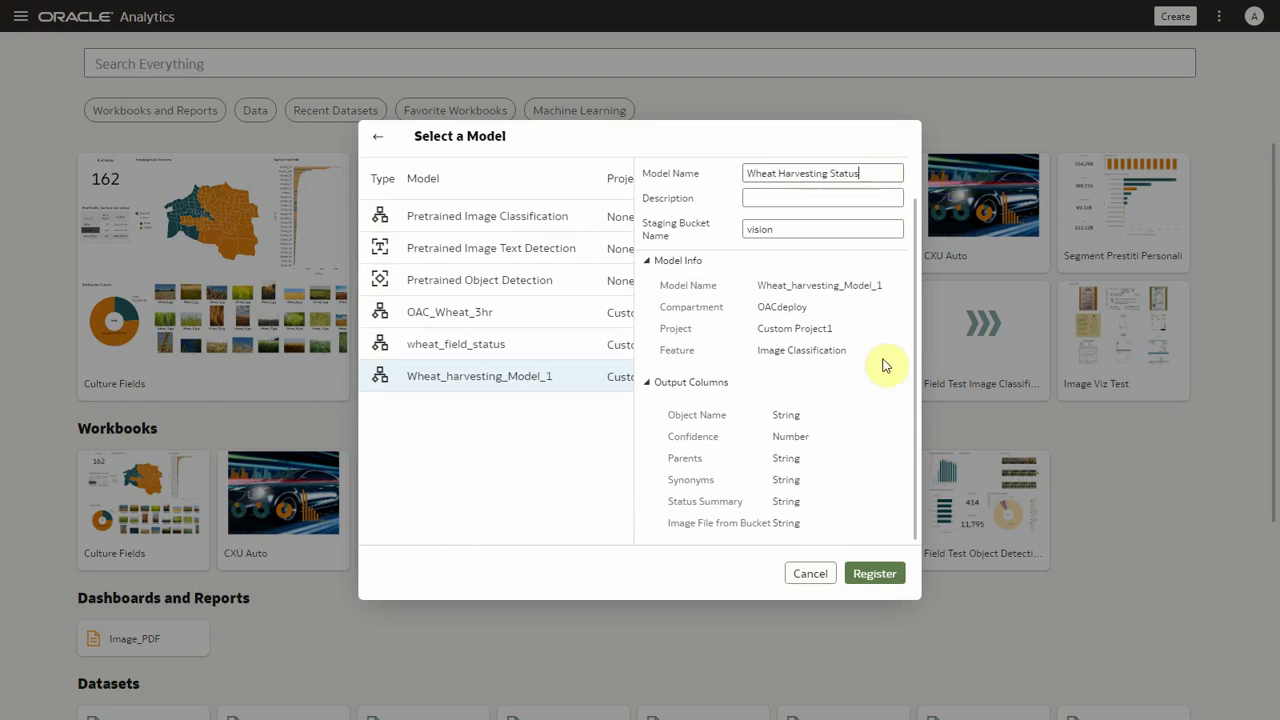
pyautogui.click(876, 574)
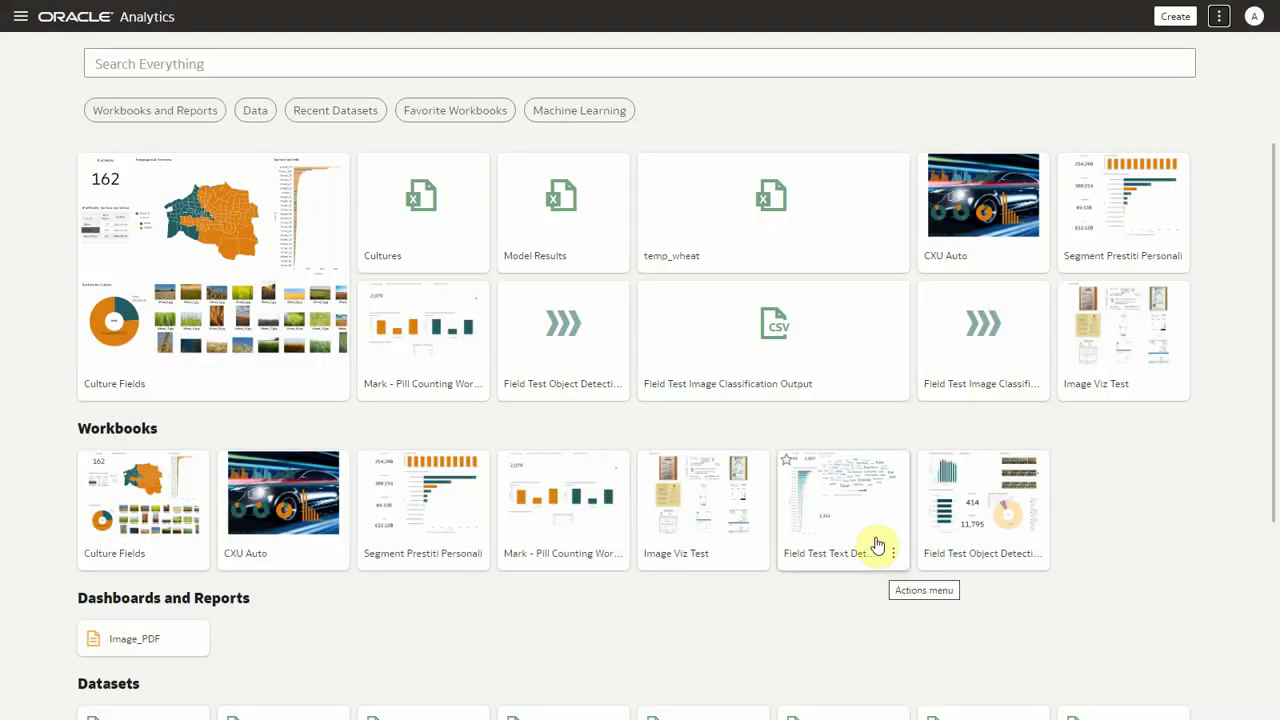
# Step: Create a data flow and add the Wheat Fields dataset, found by searching 'whe'
pyautogui.click(1188, 20)
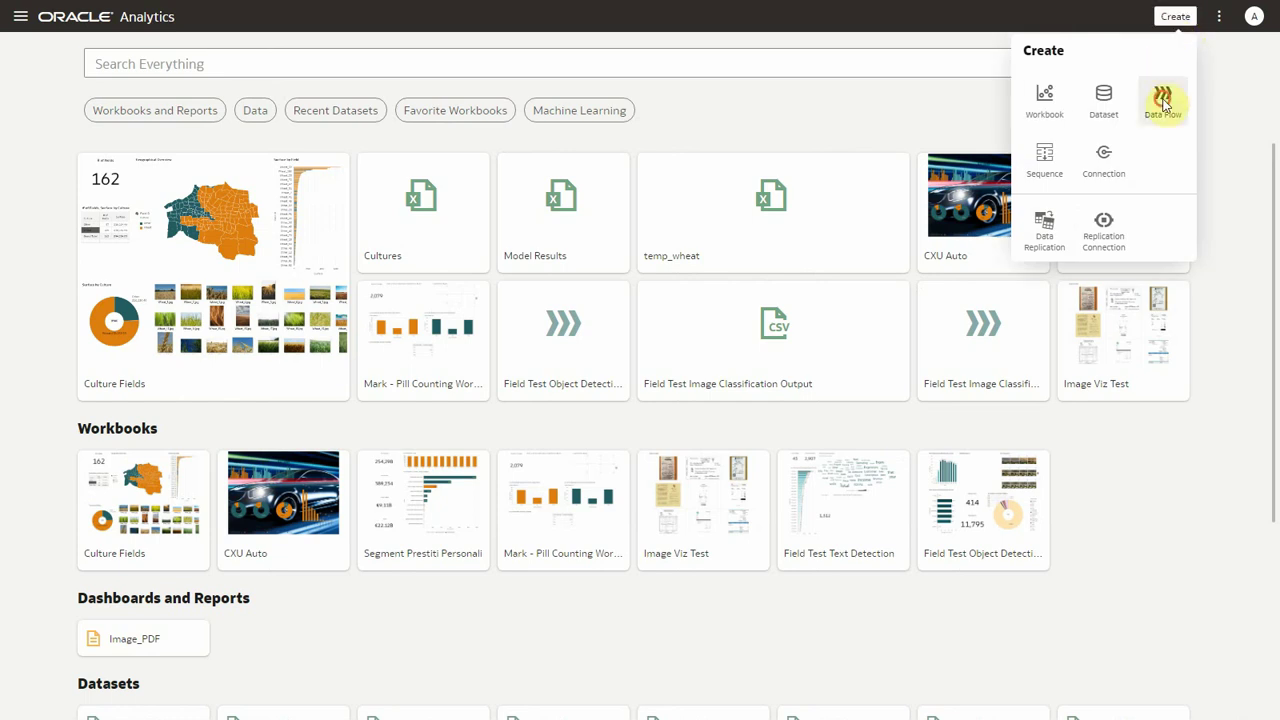
pyautogui.click(1163, 101)
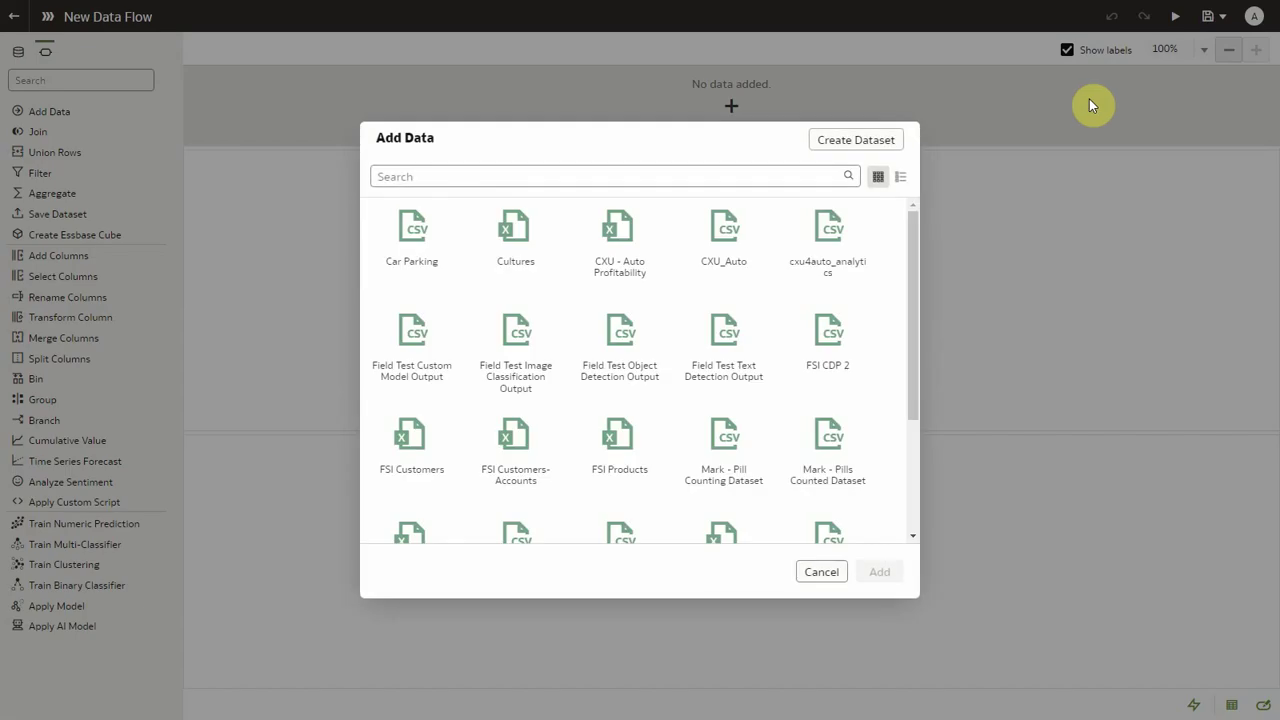
pyautogui.write('whe')
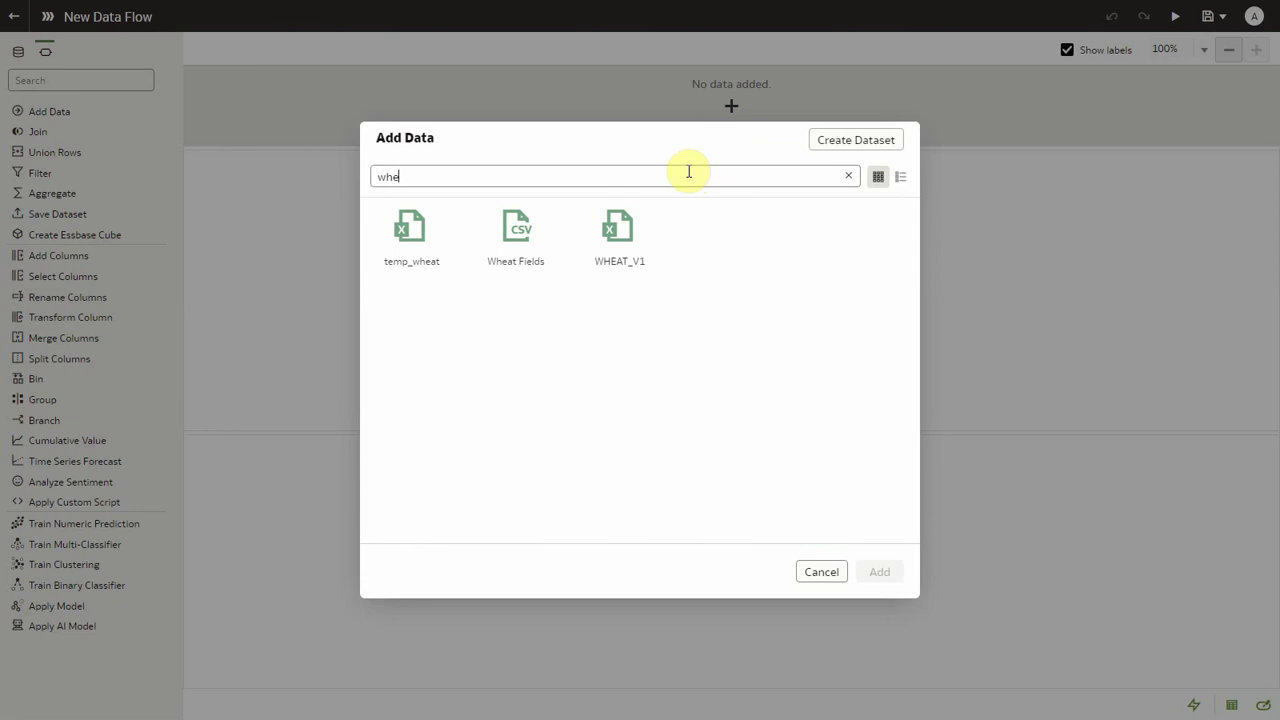
pyautogui.click(523, 244)
pyautogui.click(886, 571)
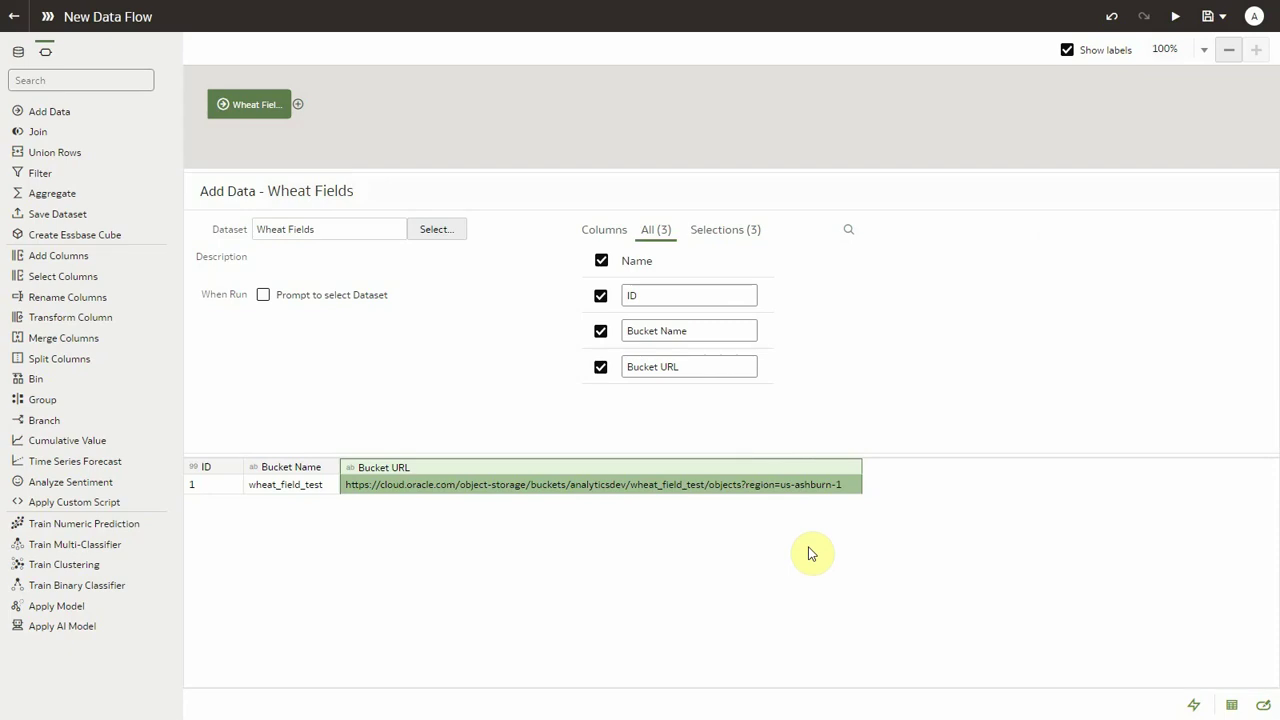
pyautogui.click(808, 542)
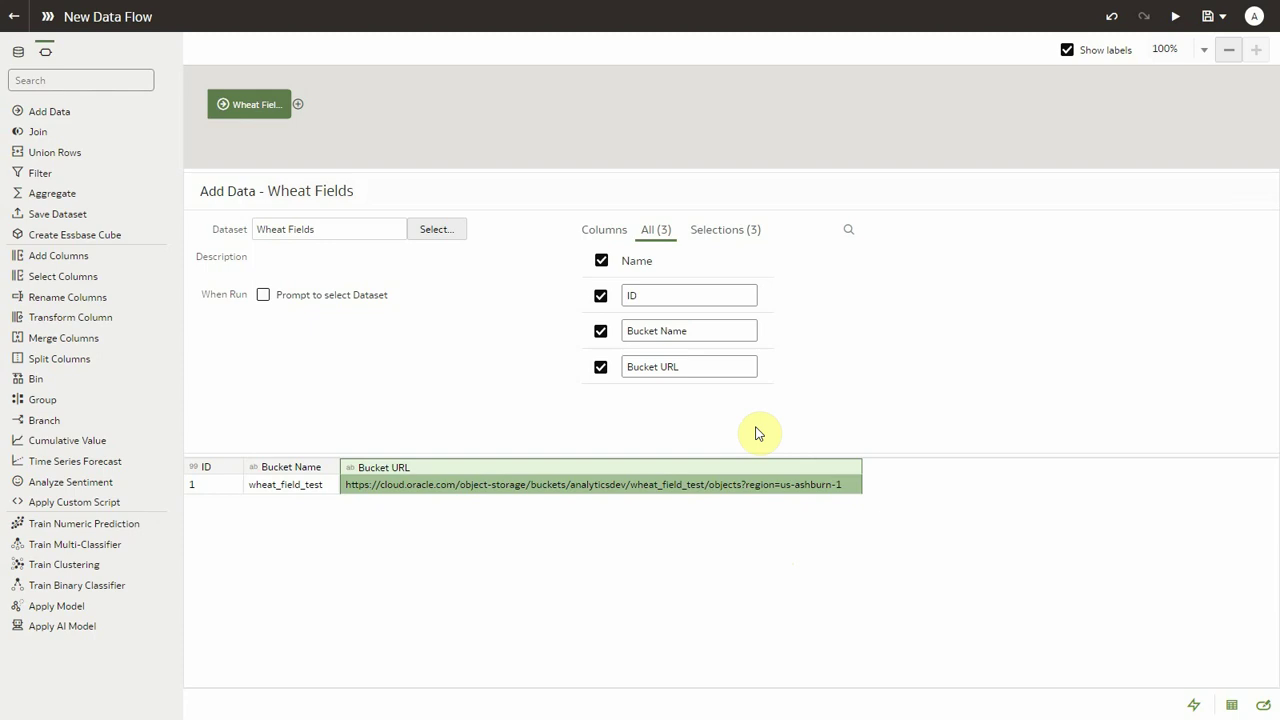
# Step: Add an Apply AI Model step using Wheat Harvesting Status with Bucket URL as the input column
pyautogui.click(297, 104)
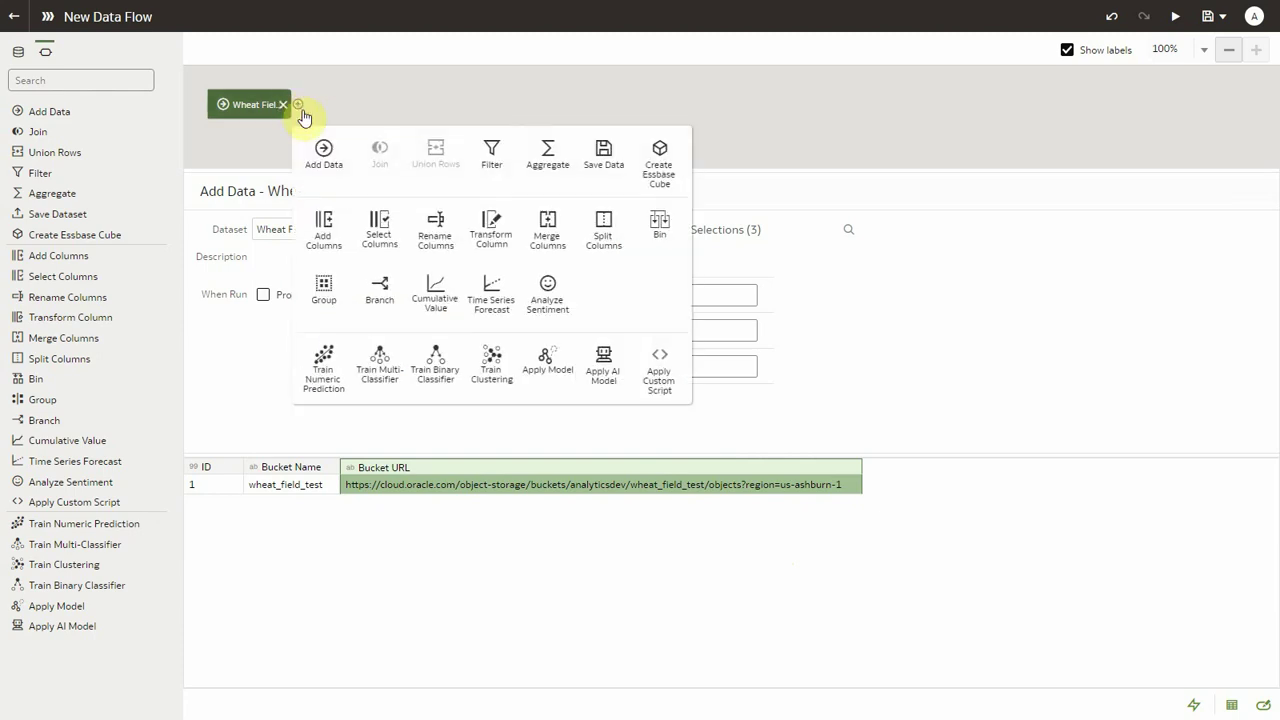
pyautogui.click(610, 374)
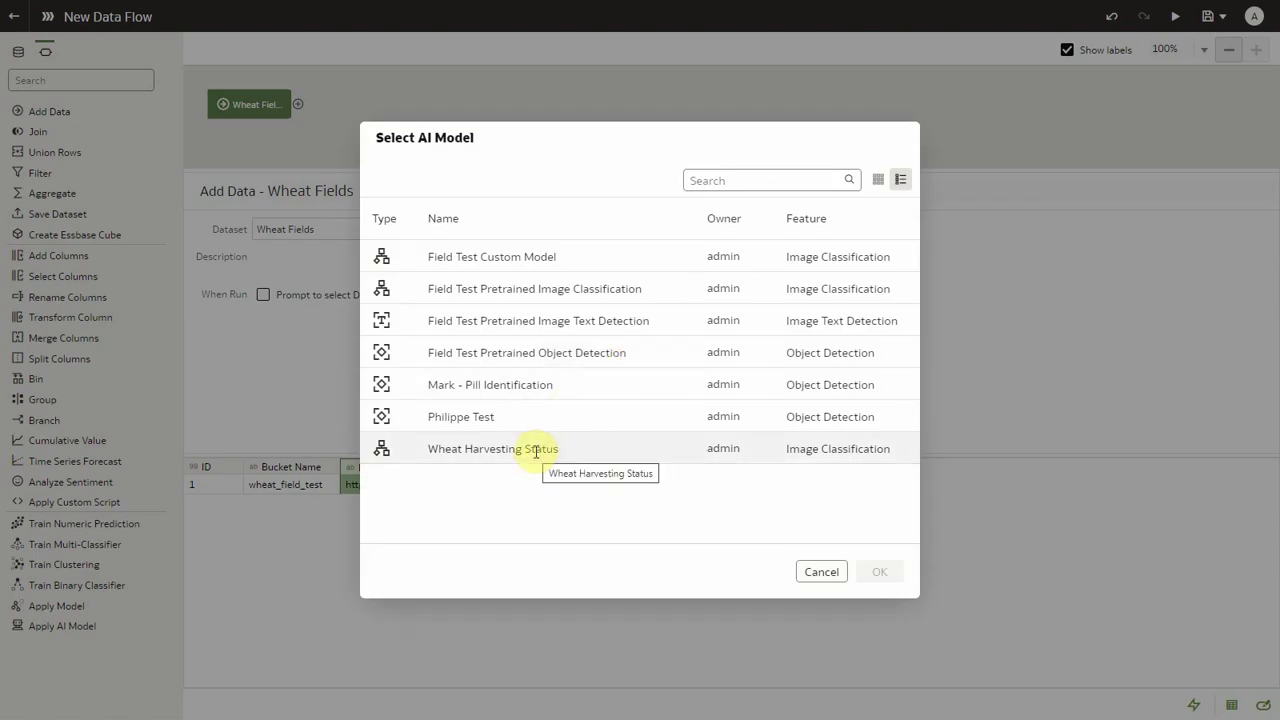
pyautogui.click(536, 450)
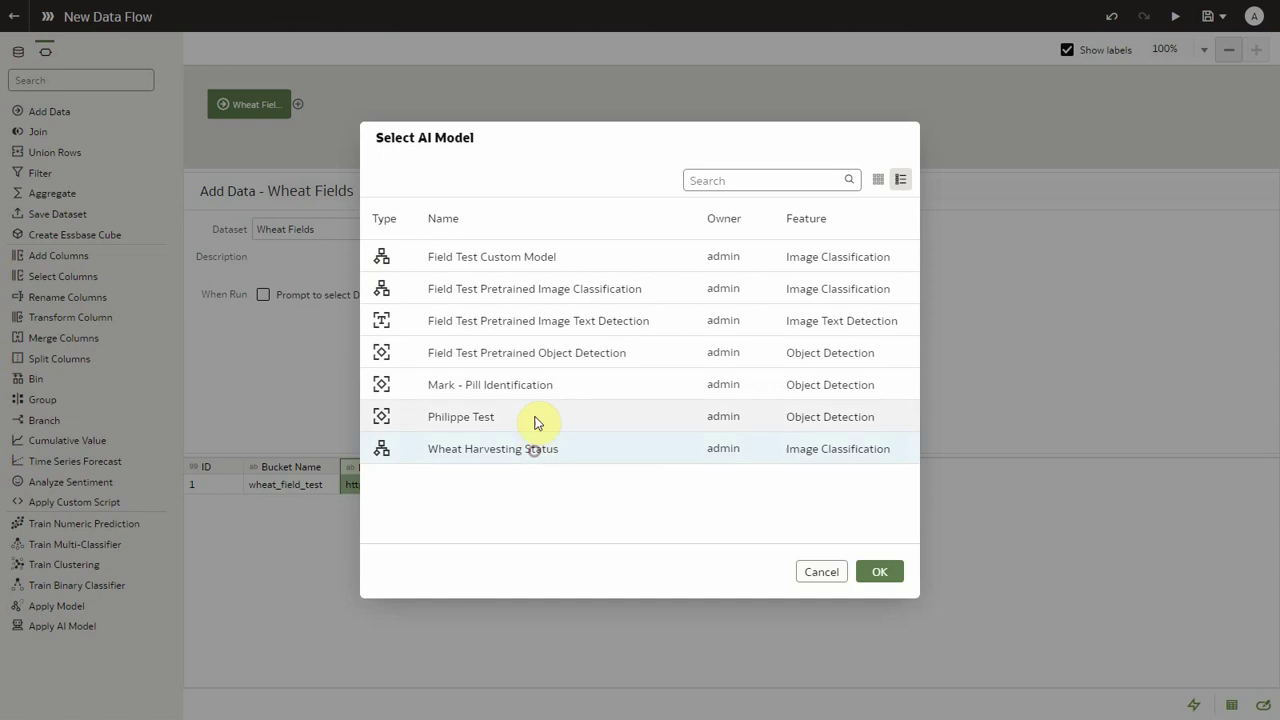
pyautogui.click(879, 572)
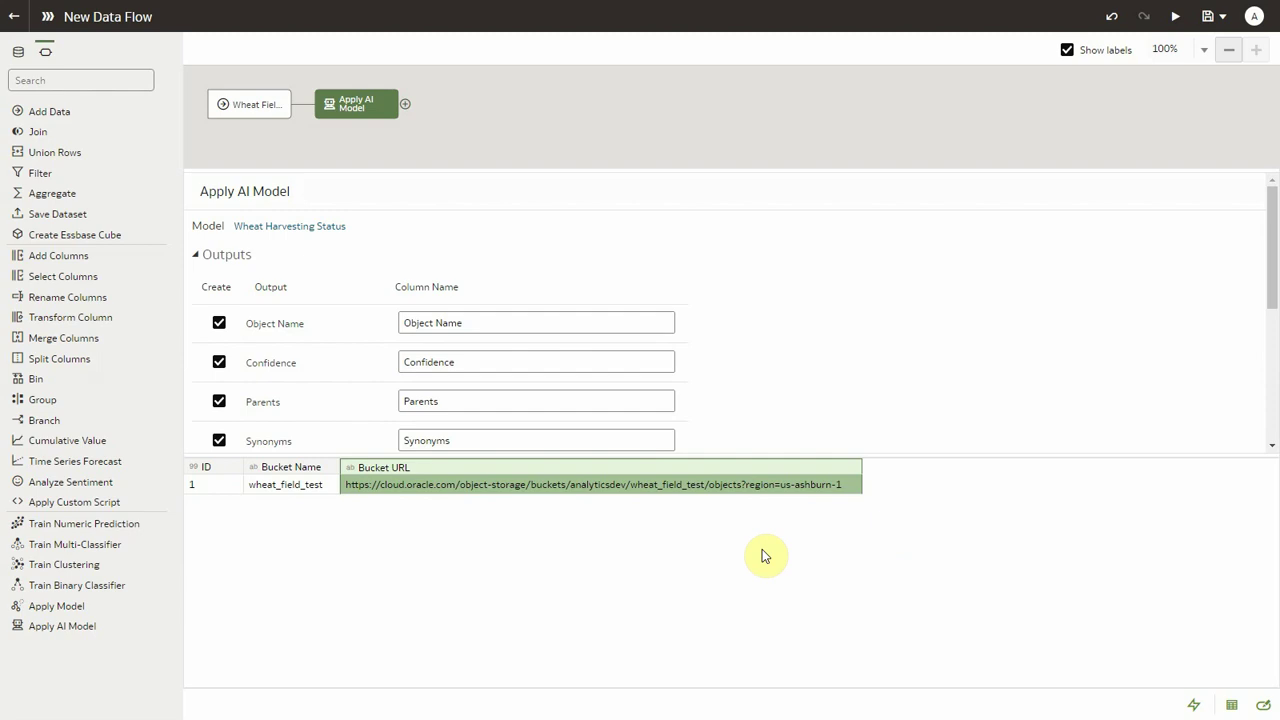
pyautogui.moveTo(823, 456); pyautogui.dragTo(765, 695)
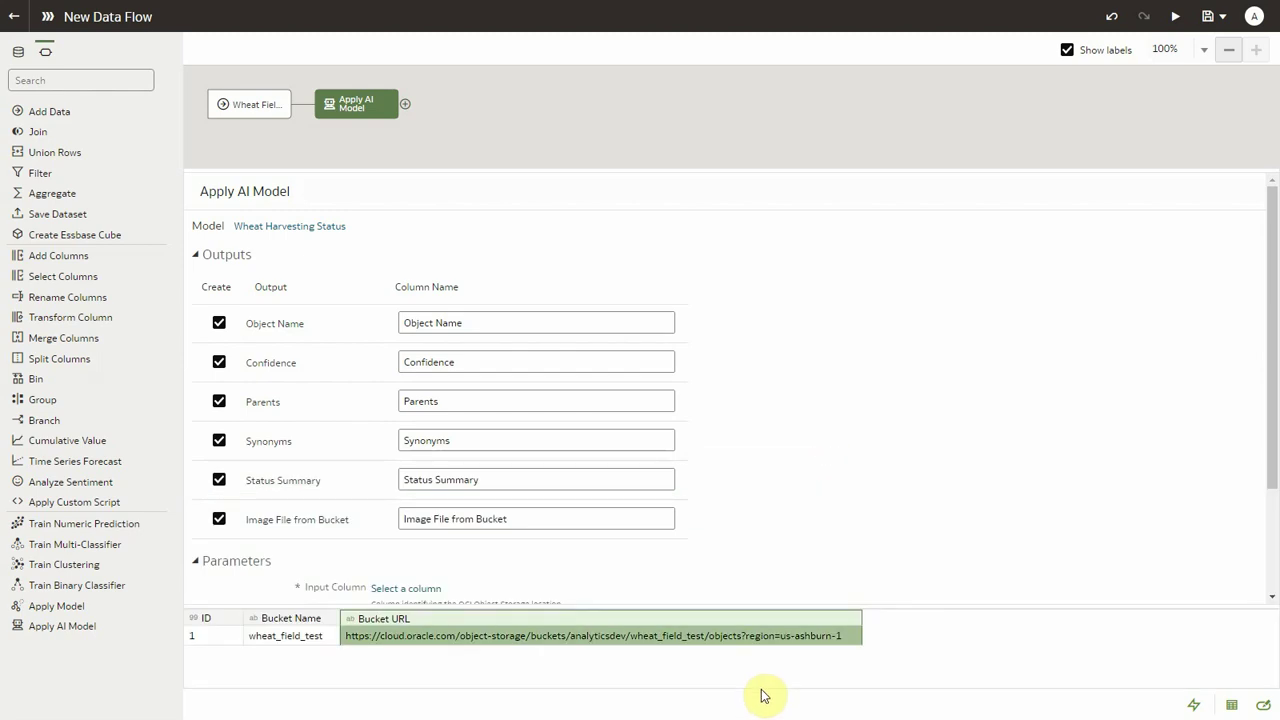
pyautogui.click(196, 256)
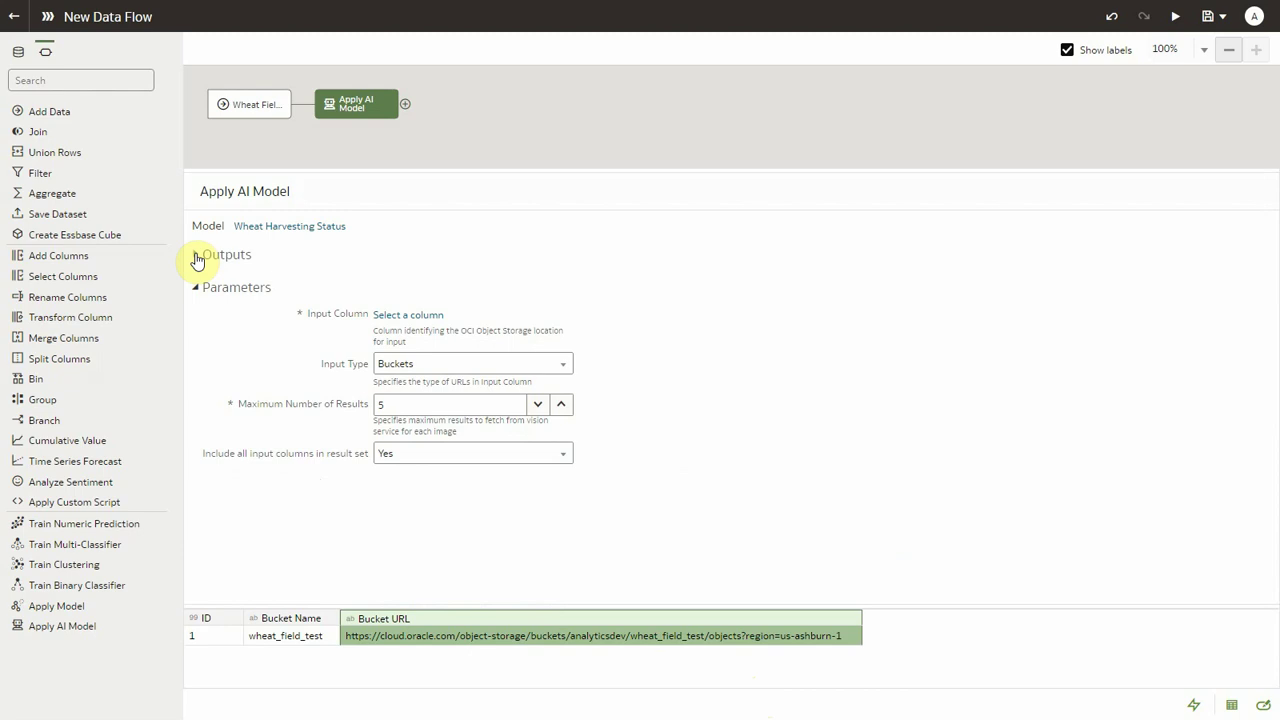
pyautogui.click(396, 320)
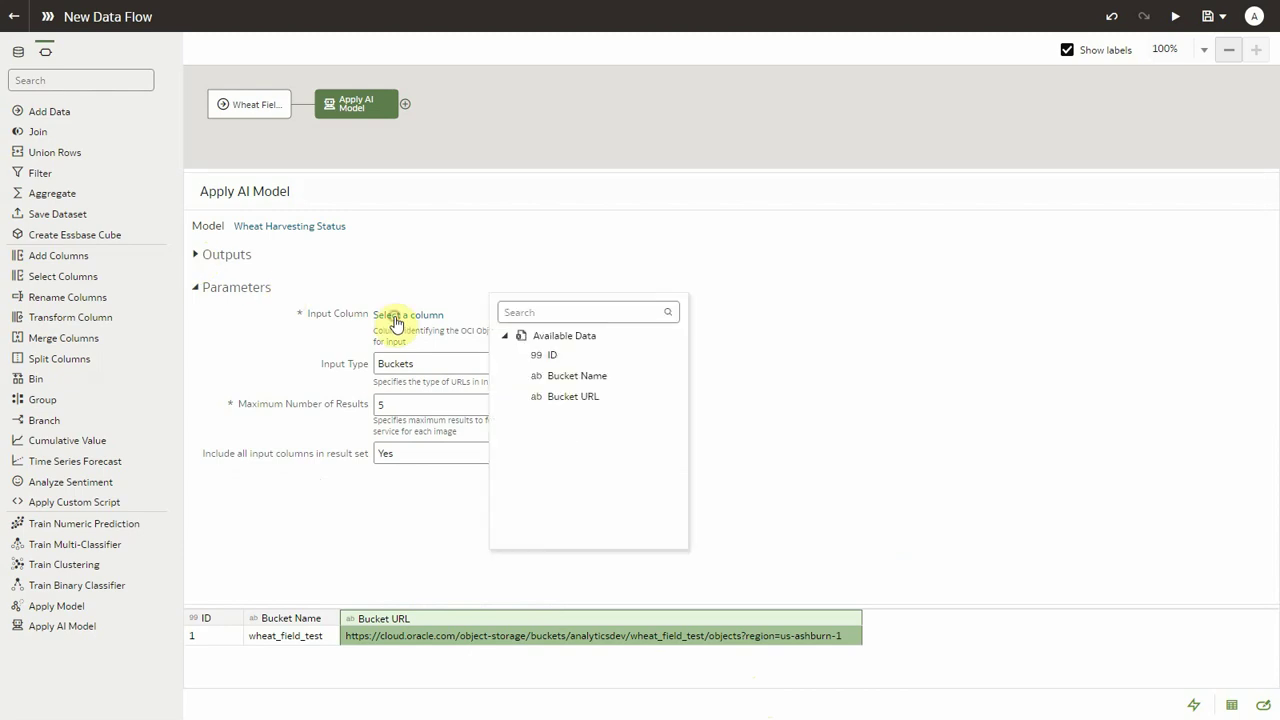
pyautogui.click(575, 400)
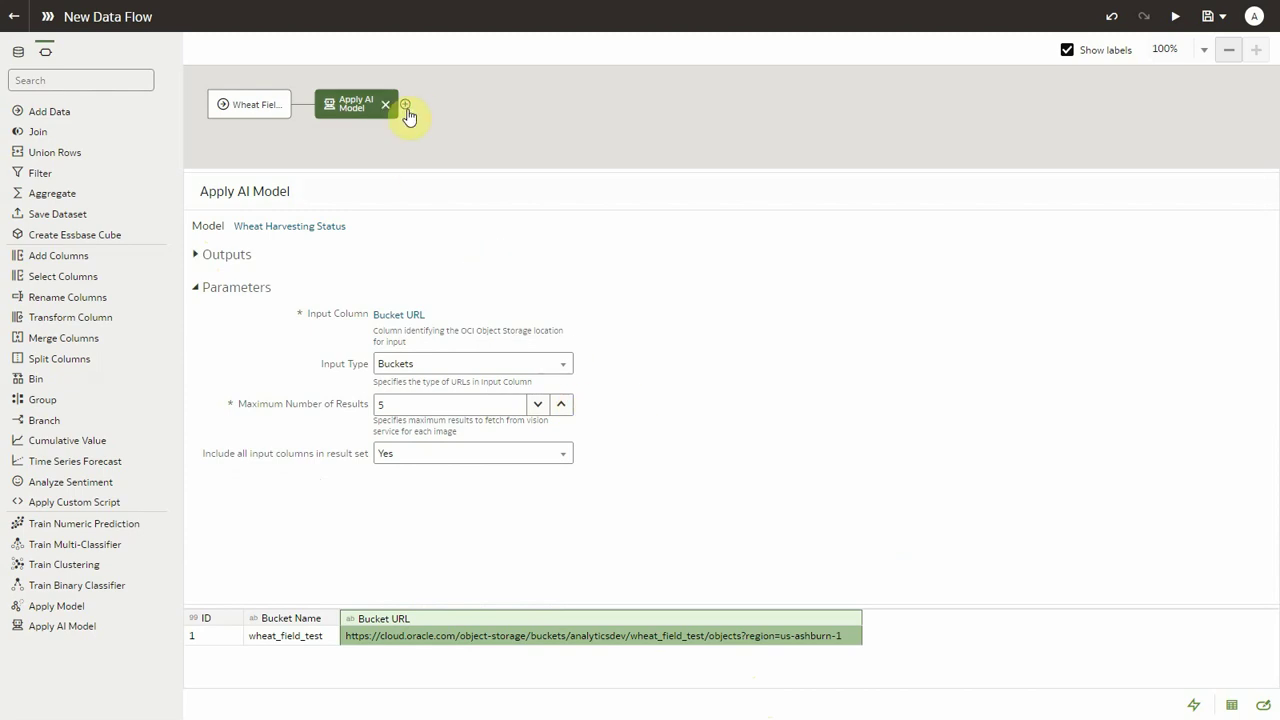
pyautogui.click(406, 105)
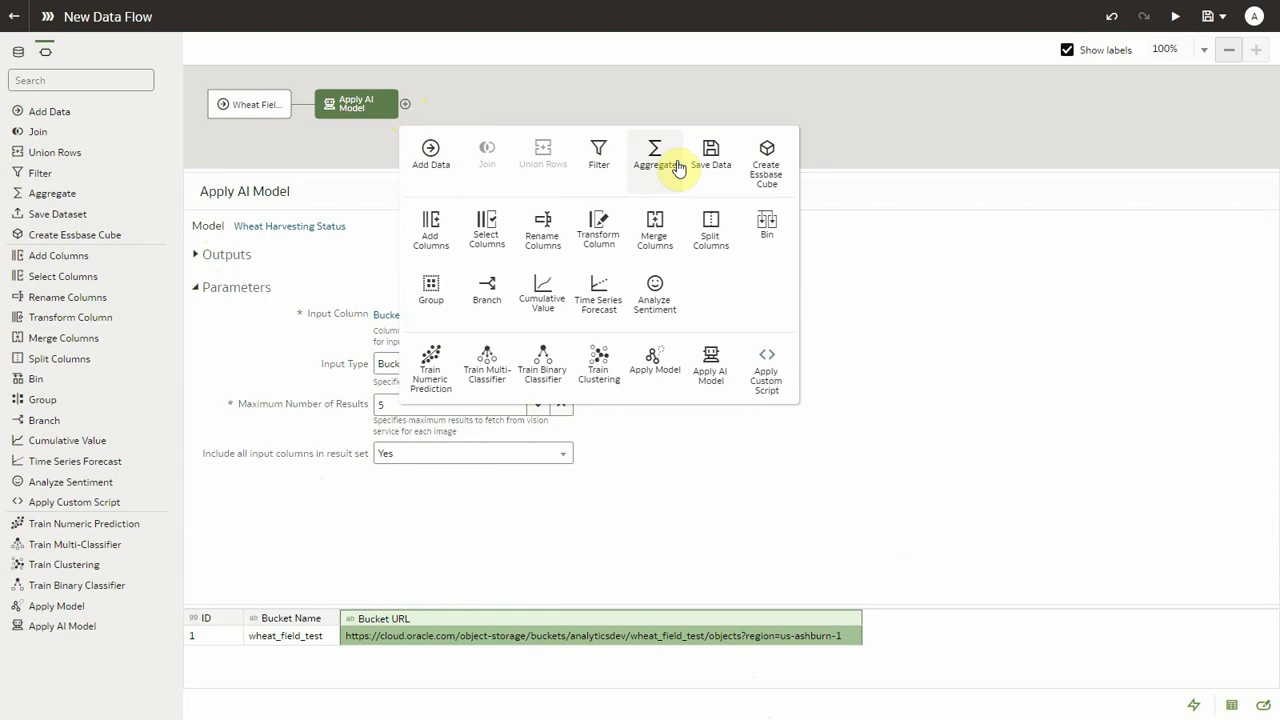
# Step: Add a Save Data step named 'Wheat Harvesting Status', averaging Confidence and treating ID as Attribute
pyautogui.click(708, 164)
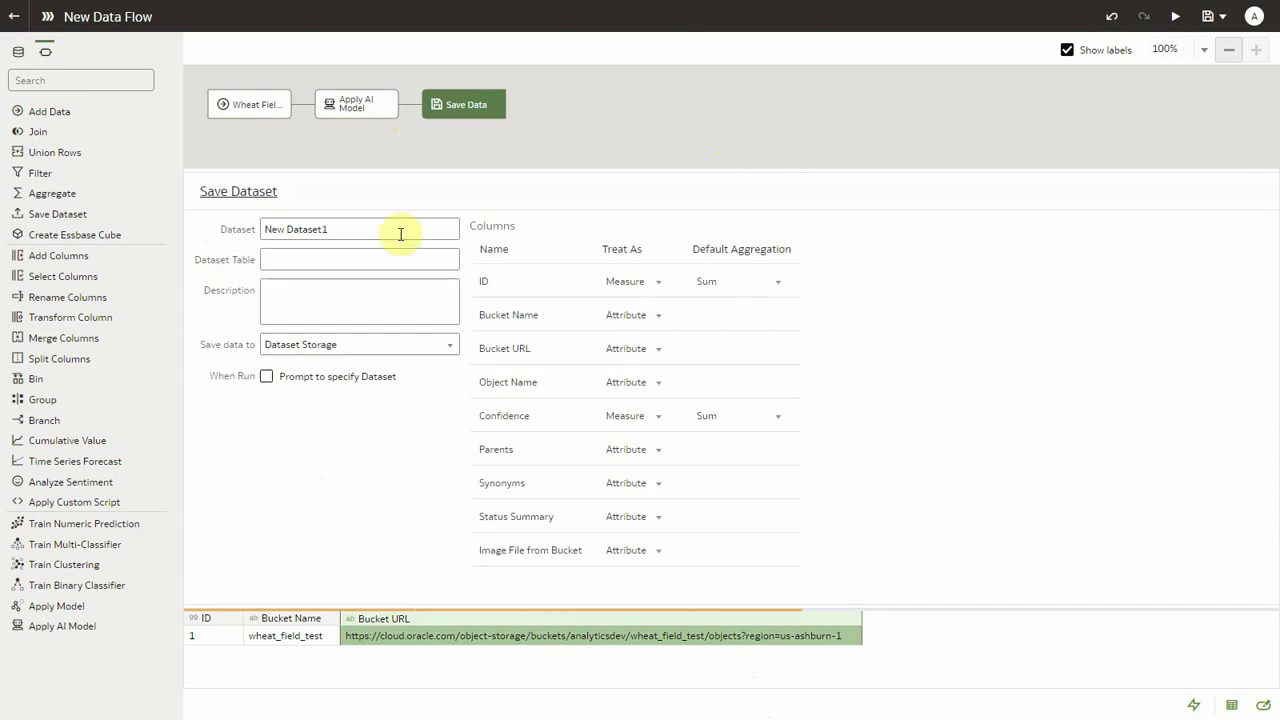
pyautogui.tripleClick(371, 231)
pyautogui.write('Wheat Harvesting Status')
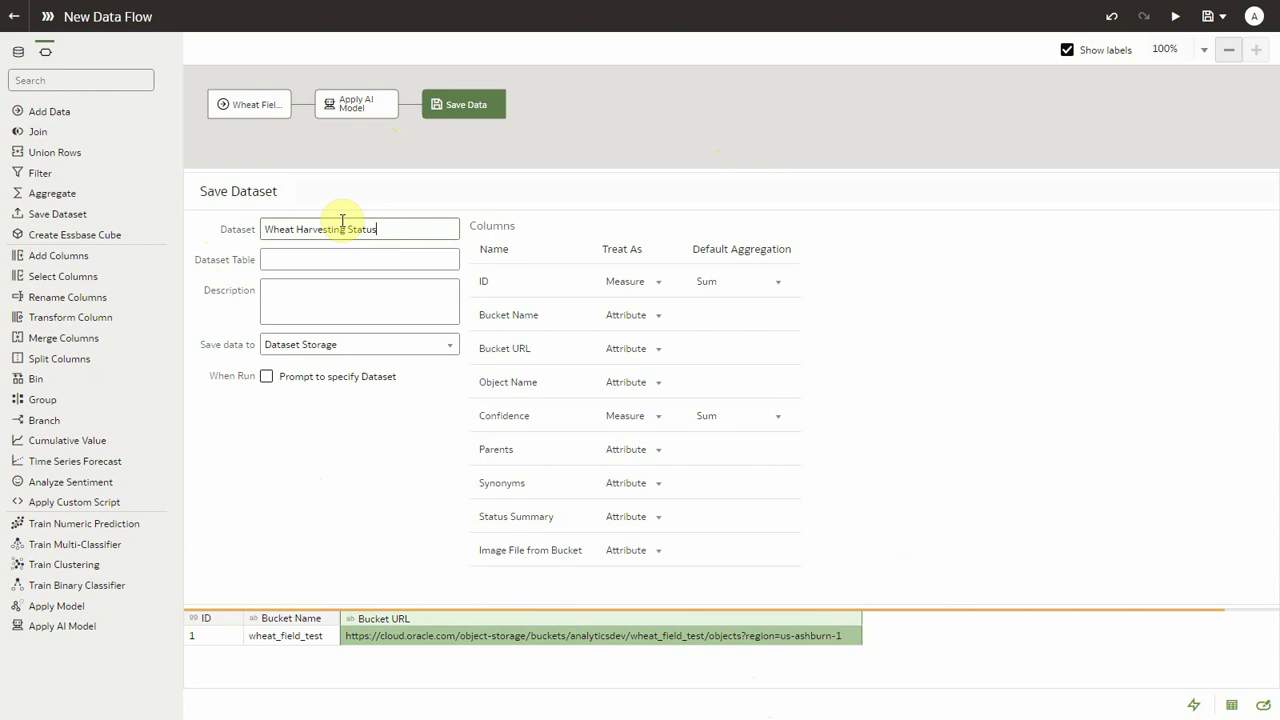
pyautogui.click(748, 420)
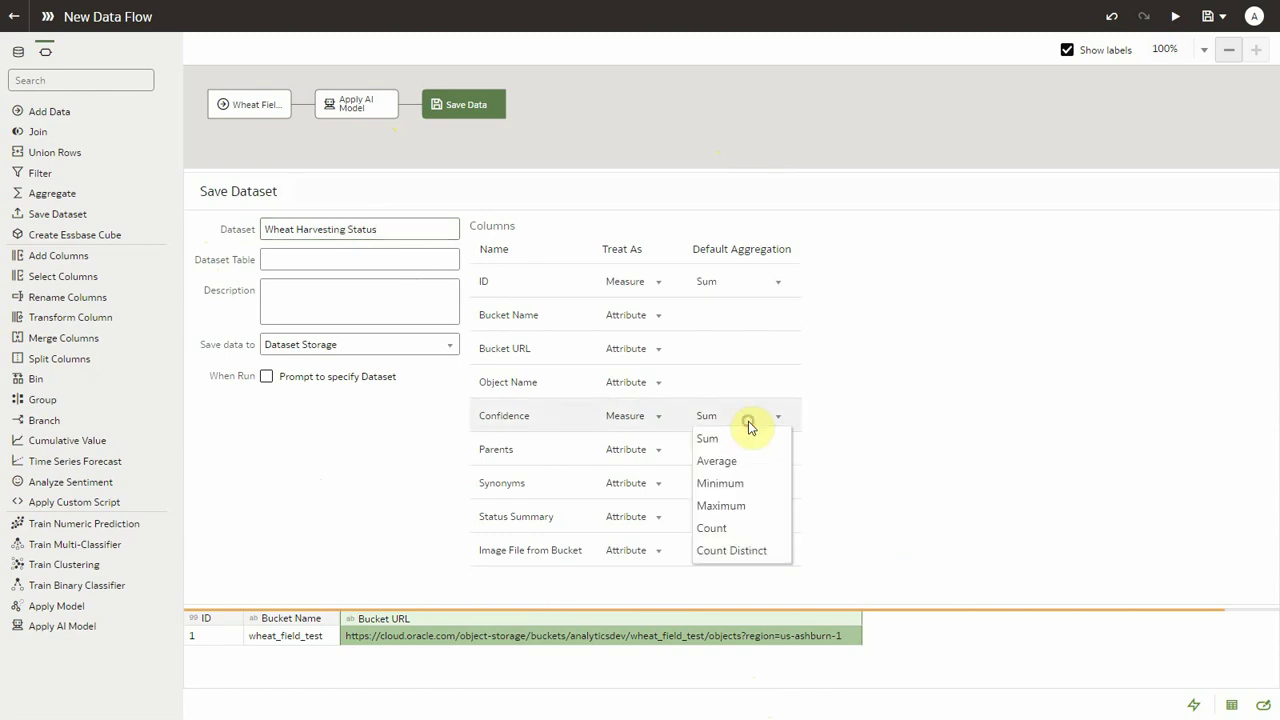
pyautogui.click(748, 460)
pyautogui.click(645, 281)
pyautogui.click(650, 305)
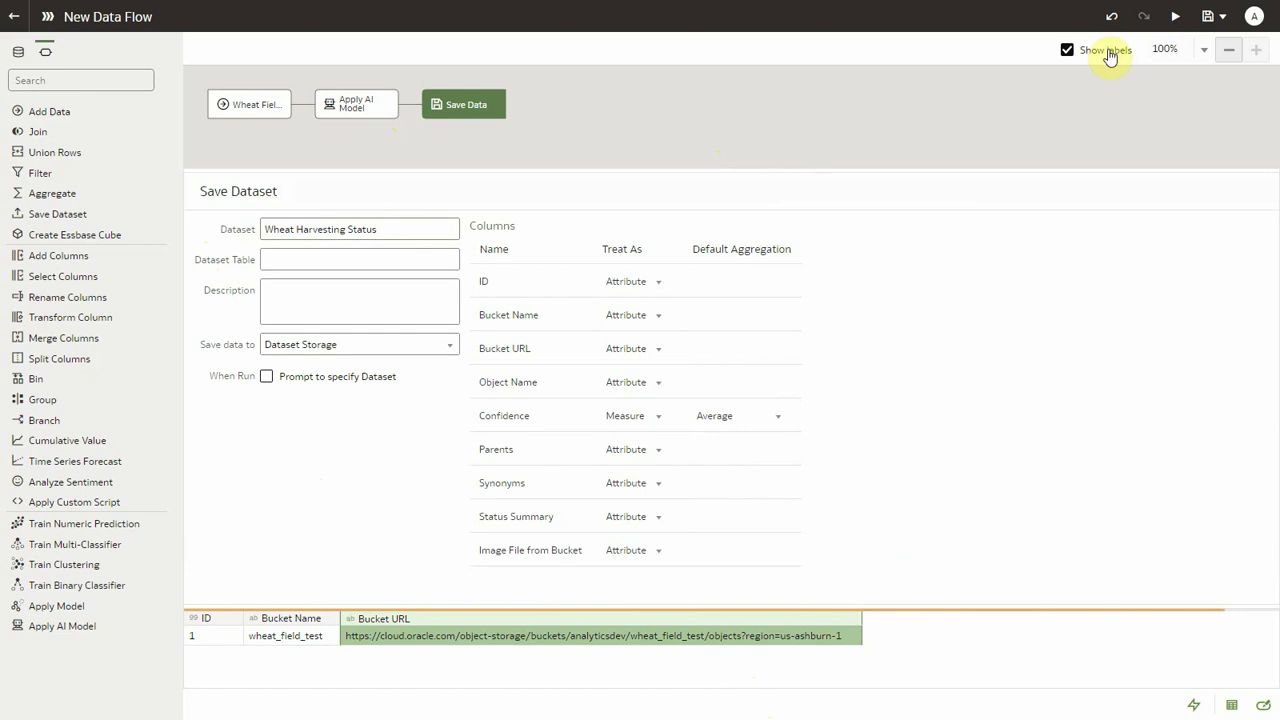
# Step: Save the data flow as 'Wheat Harvesting Status DF' and run it
pyautogui.click(1175, 17)
pyautogui.hotkey('ctrl', 'a')
pyautogui.write('Wheat Harvesting Status')
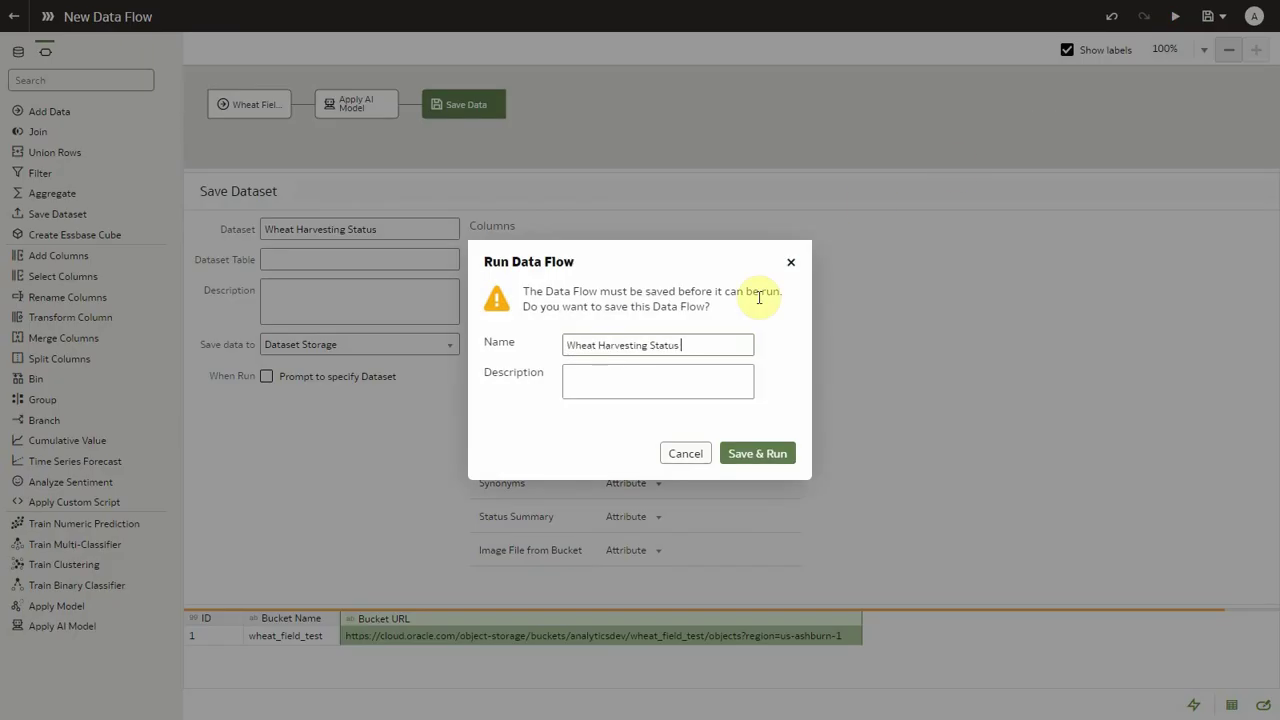
pyautogui.click(772, 452)
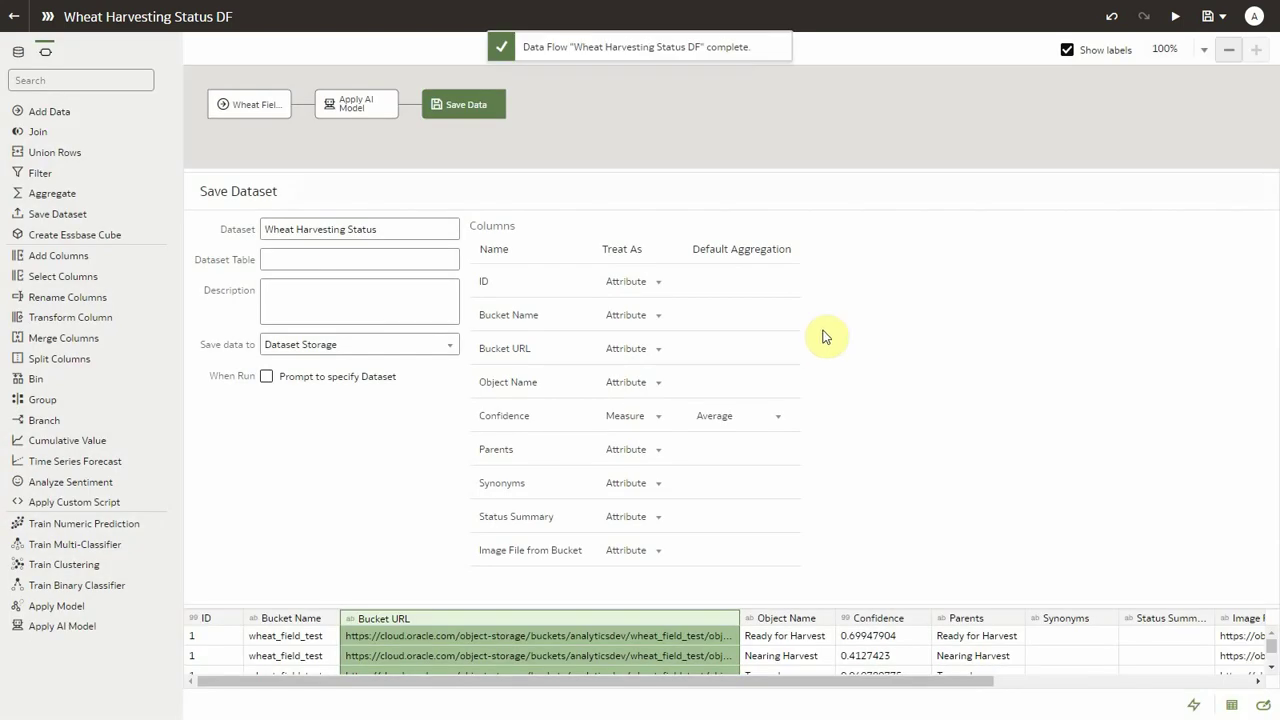
# Step: Return home and open the Wheat Harvesting Status dataset in a new workbook from the Data list
pyautogui.click(5, 17)
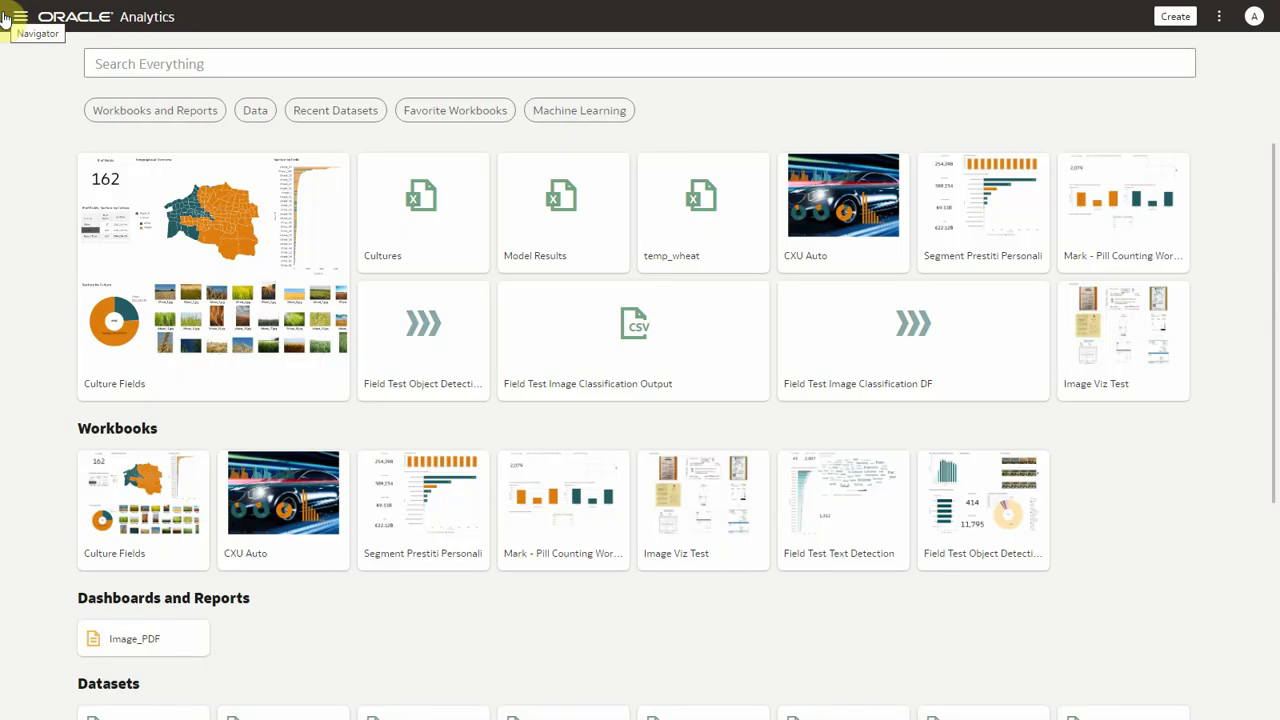
pyautogui.click(18, 16)
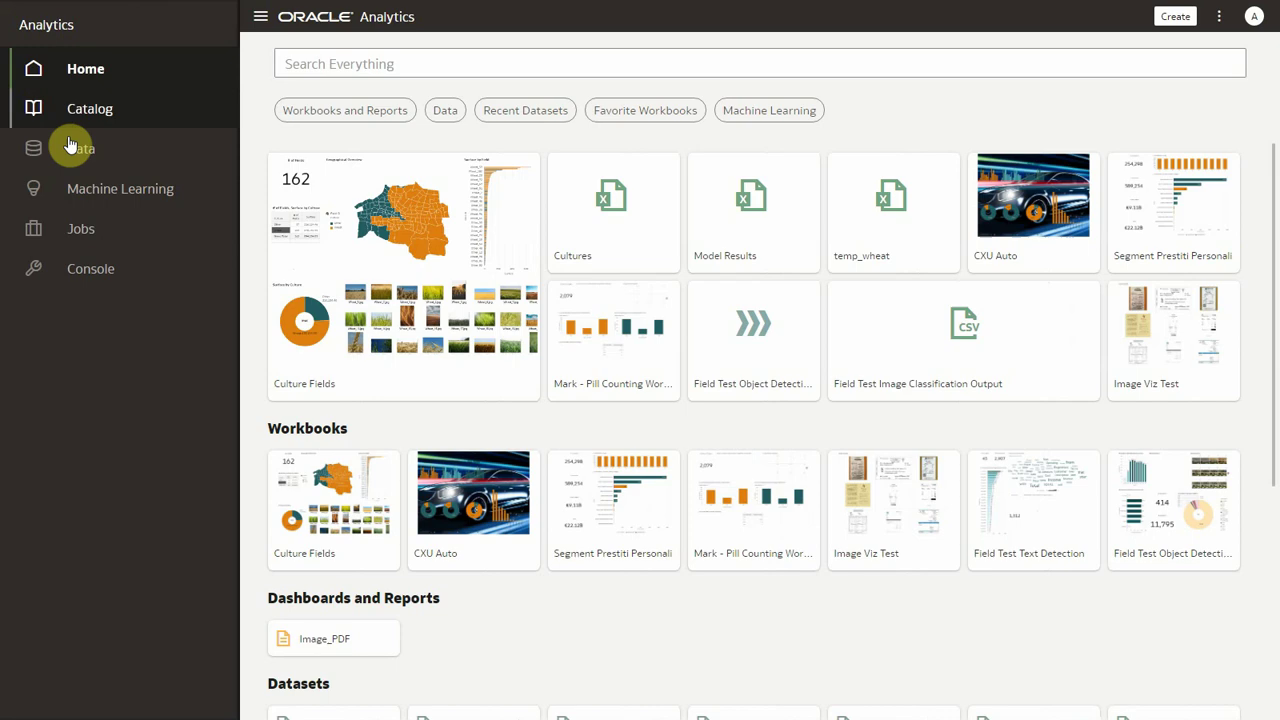
pyautogui.click(75, 148)
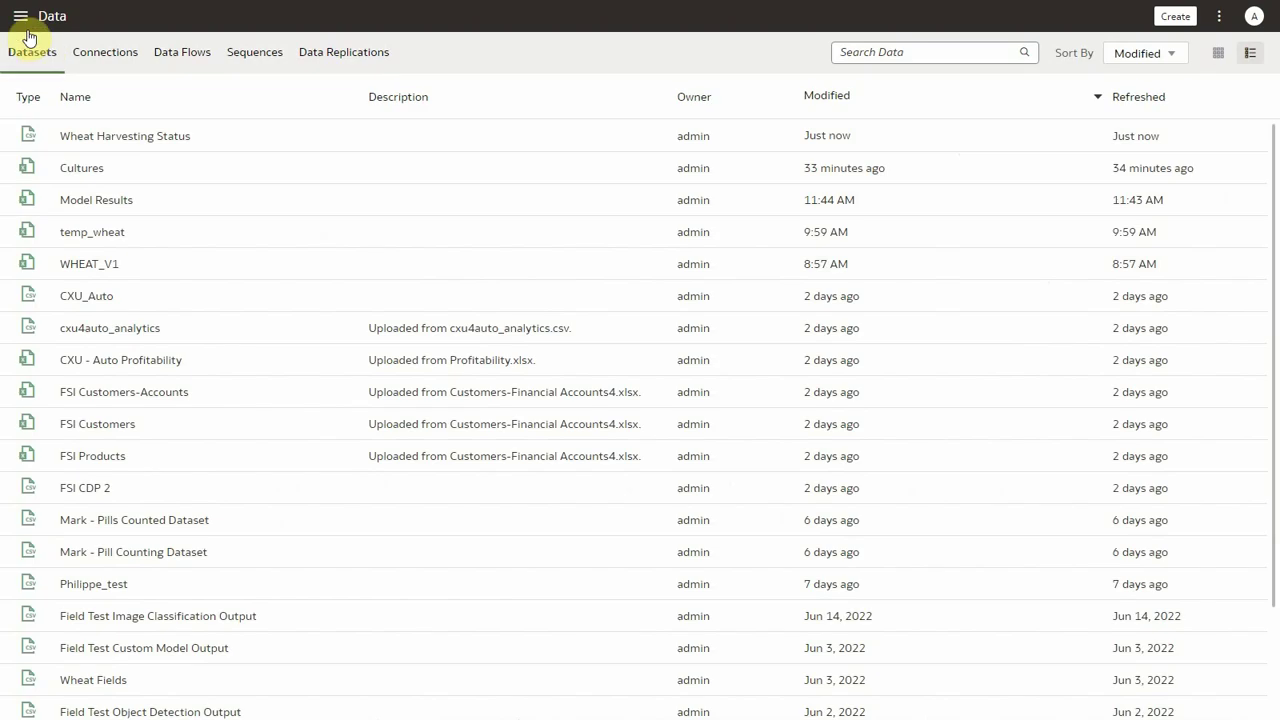
pyautogui.click(97, 137)
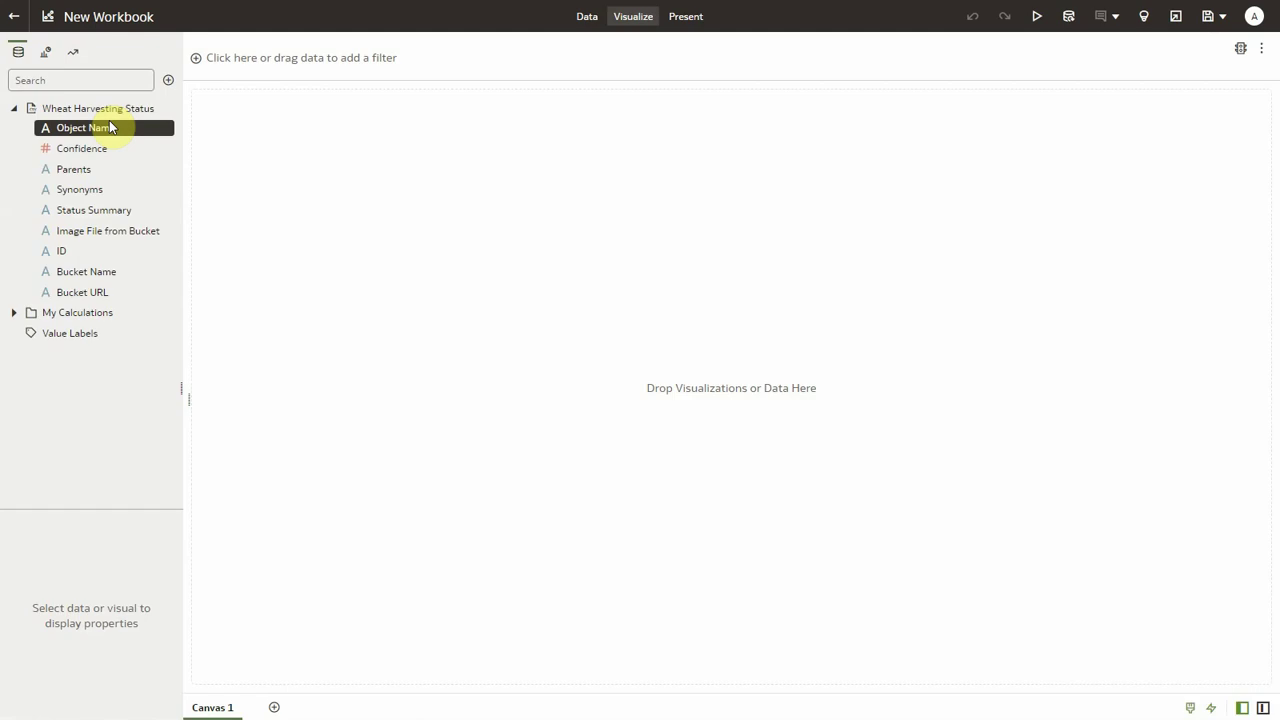
# Step: Add Image File from Bucket, then Object Name and Confidence, to a new table
pyautogui.click(104, 233)
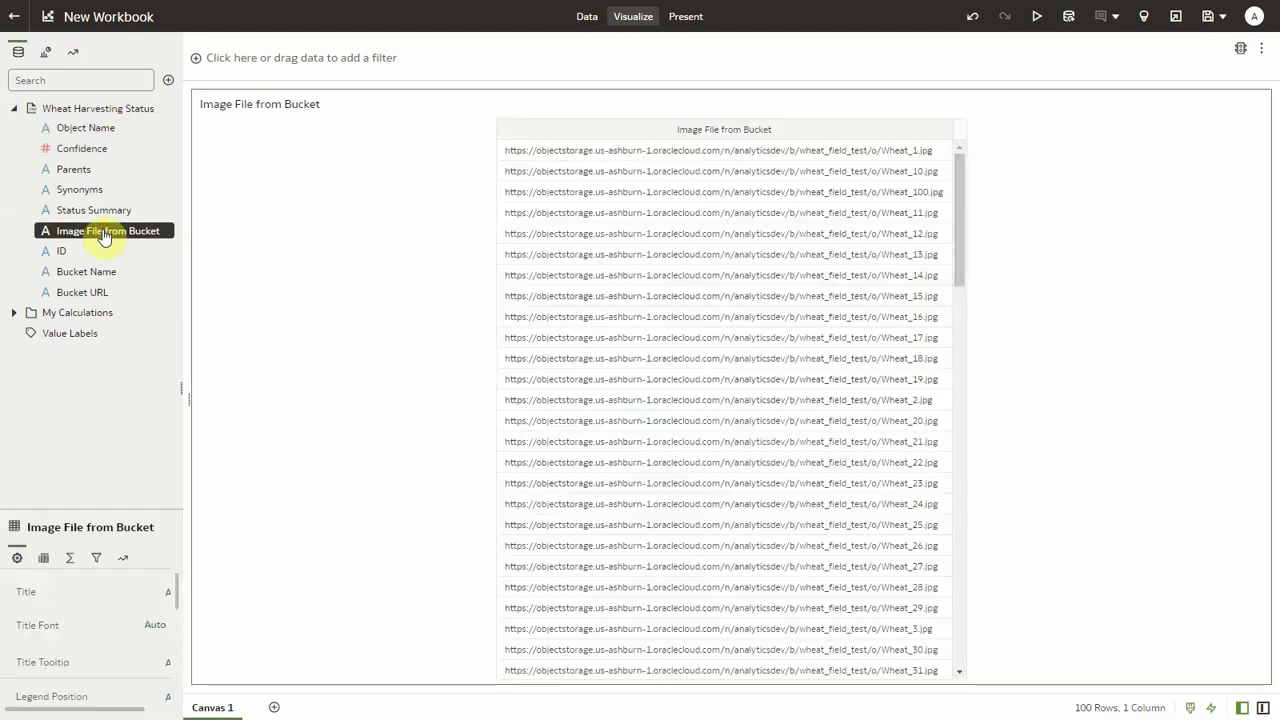
pyautogui.click(115, 132)
pyautogui.keyDown('ctrl'); pyautogui.click(111, 146); pyautogui.keyUp('ctrl')
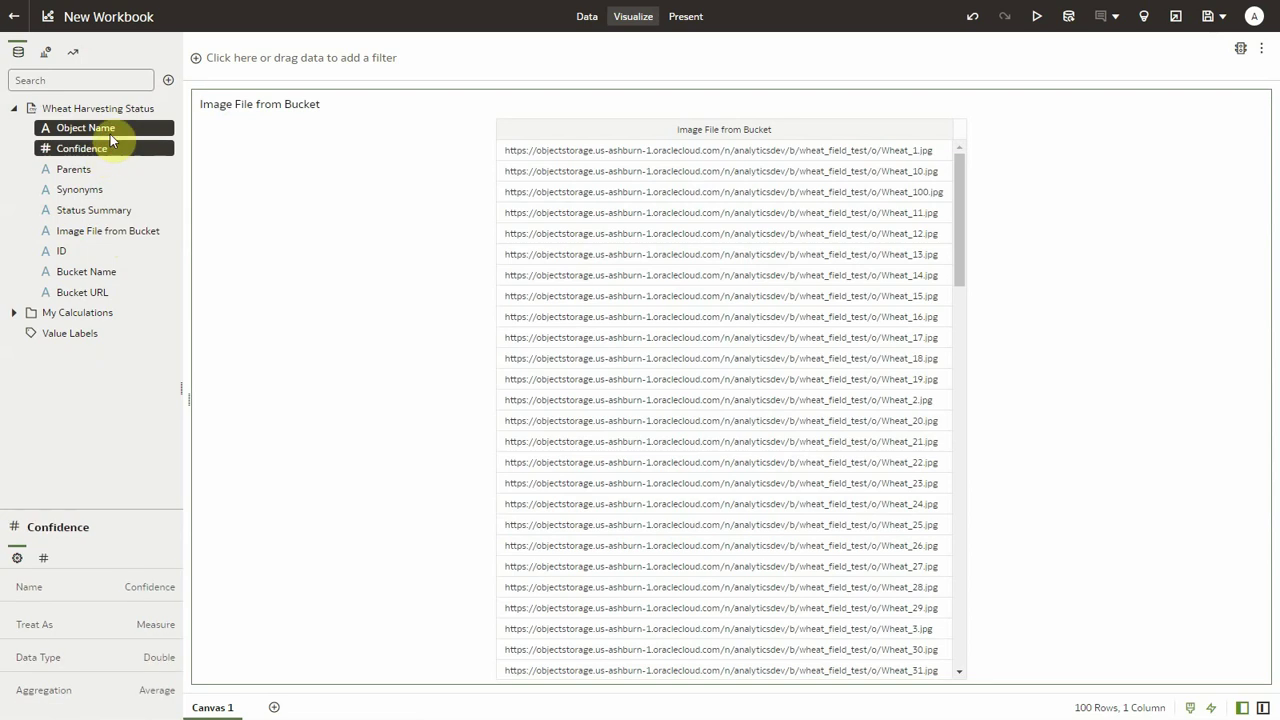
pyautogui.doubleClick(113, 138)
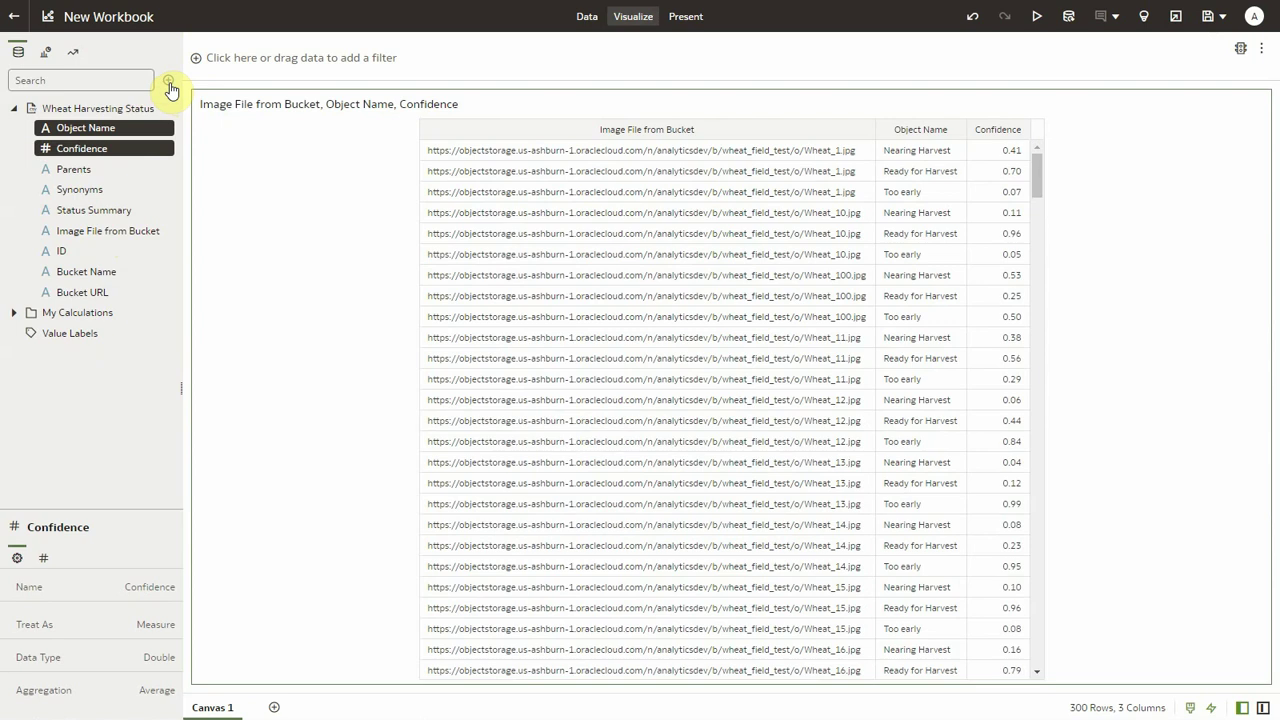
# Step: Create a calculated Field ID column, add it to Rows, and remove Image File from Bucket
pyautogui.click(168, 82)
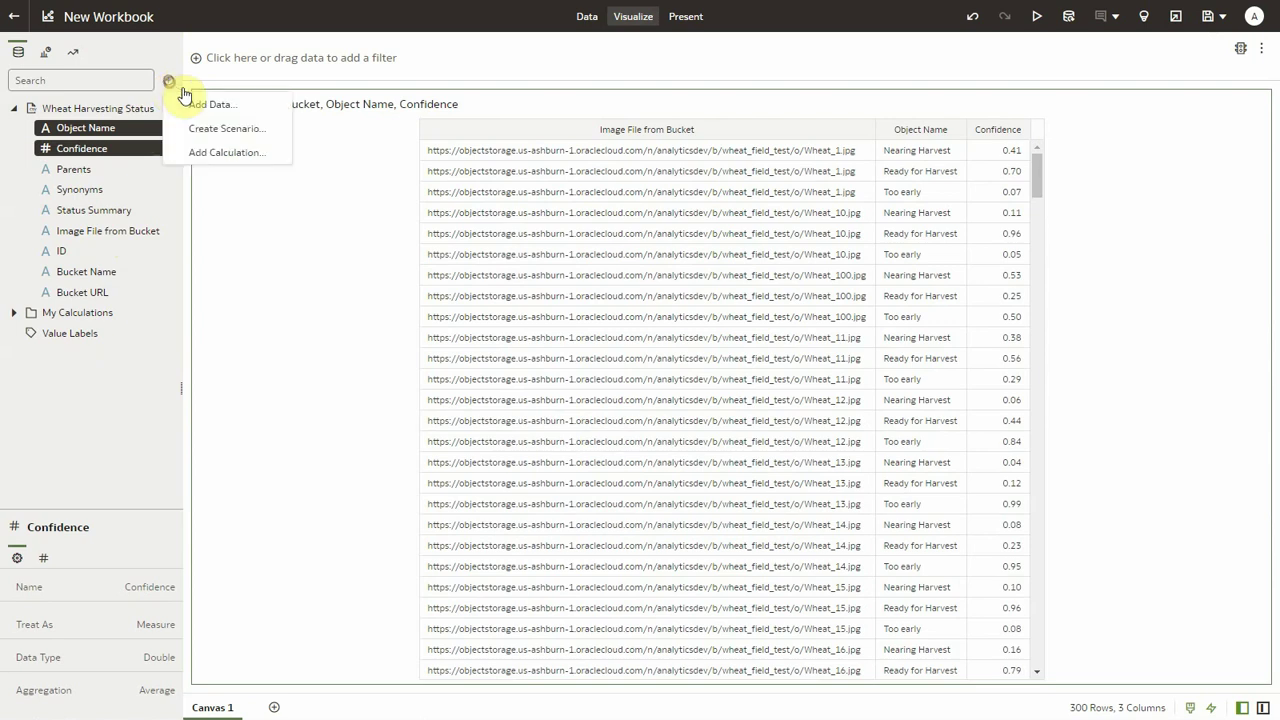
pyautogui.click(256, 152)
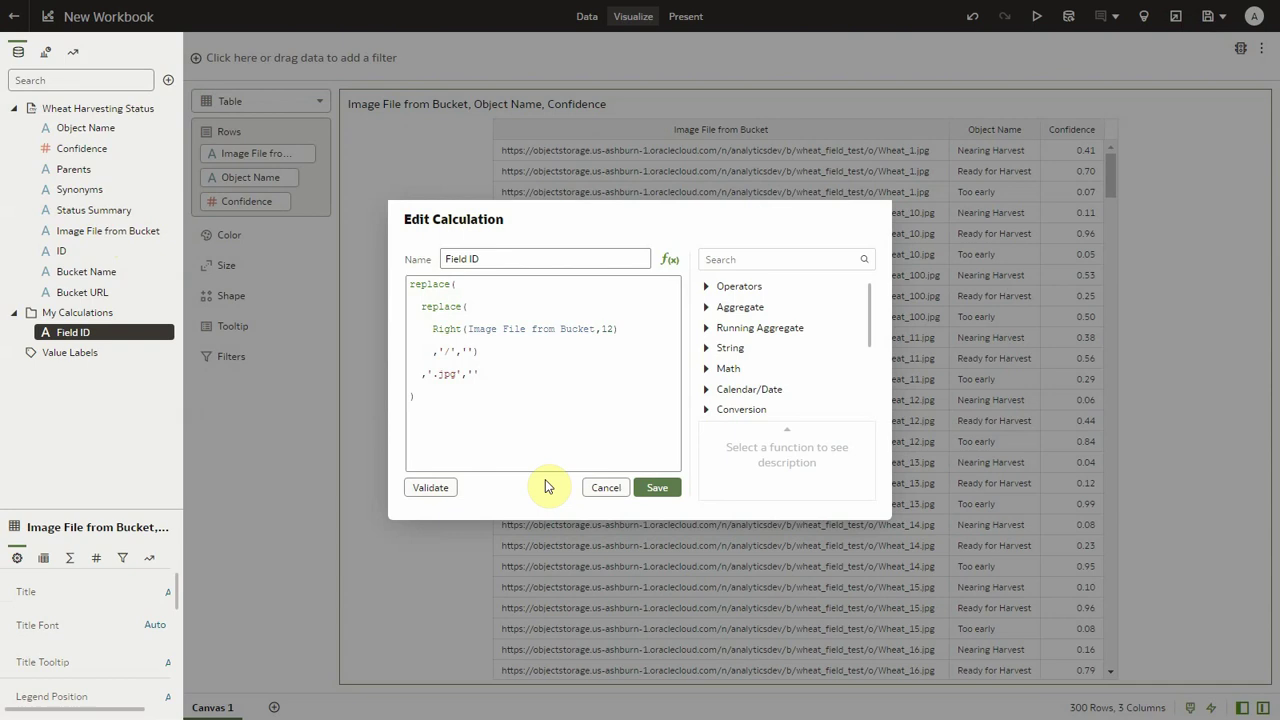
pyautogui.click(430, 488)
pyautogui.click(657, 487)
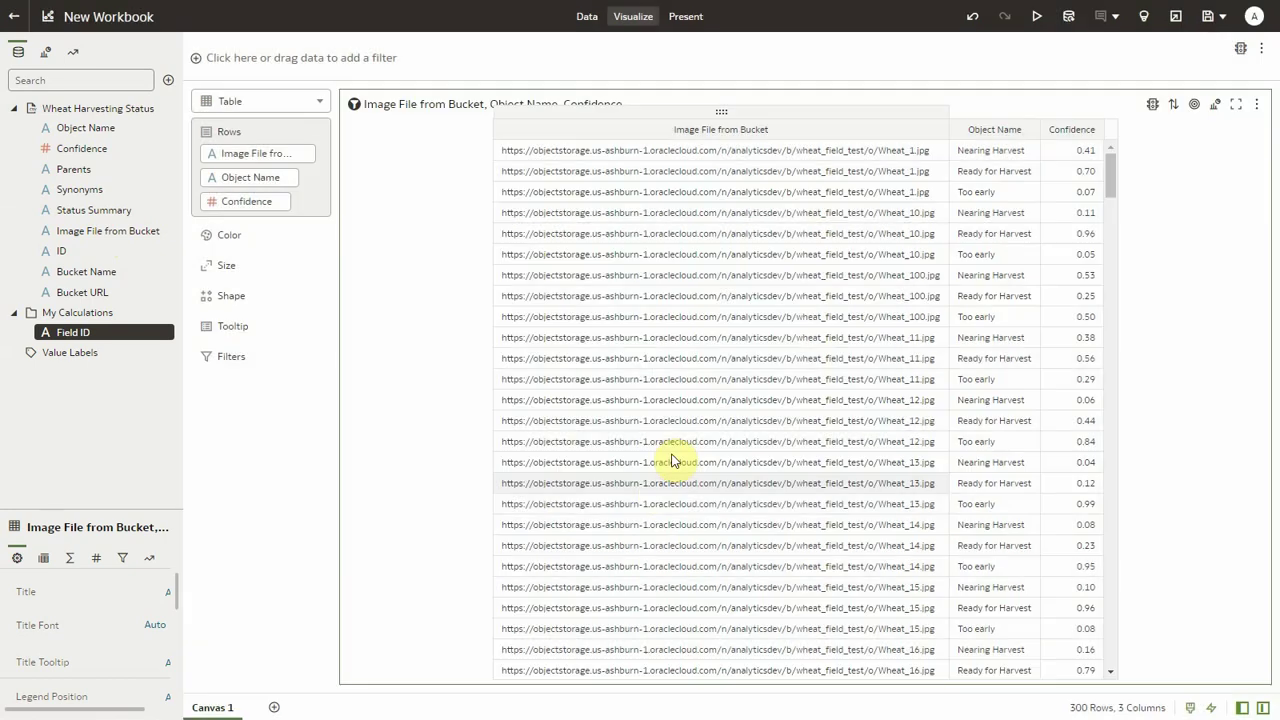
pyautogui.moveTo(86, 340); pyautogui.dragTo(256, 196)
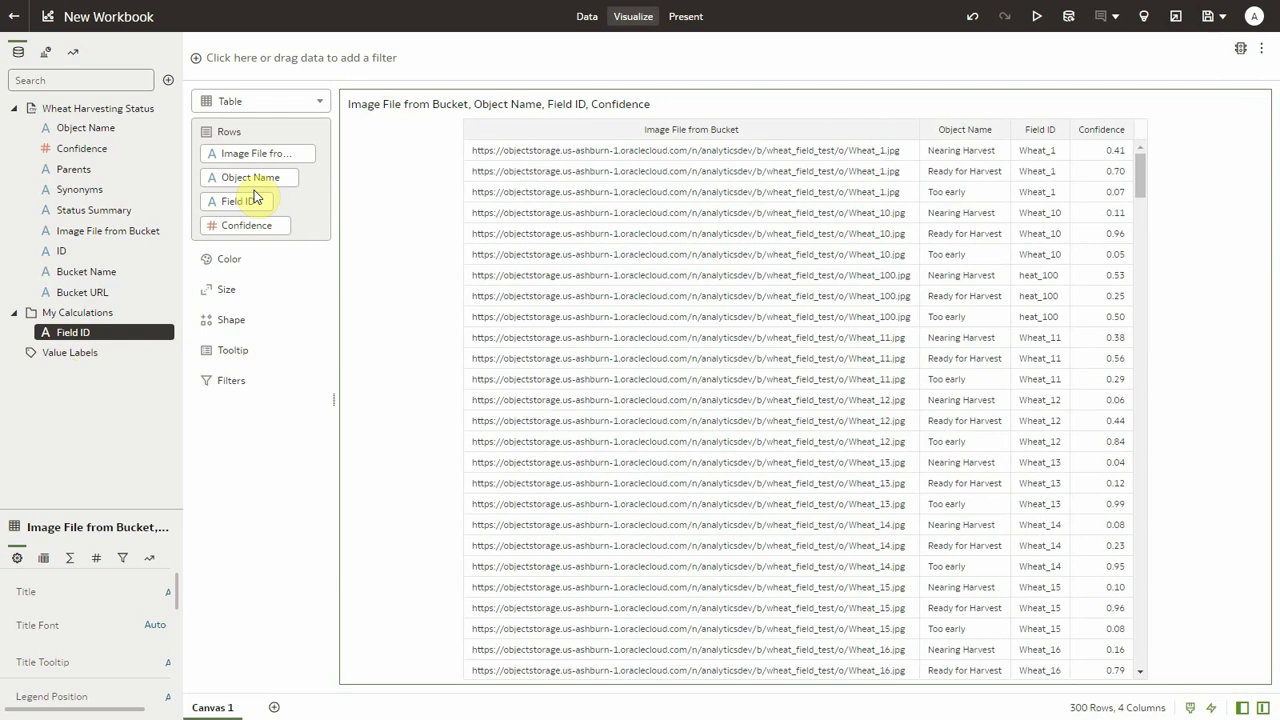
pyautogui.click(306, 155)
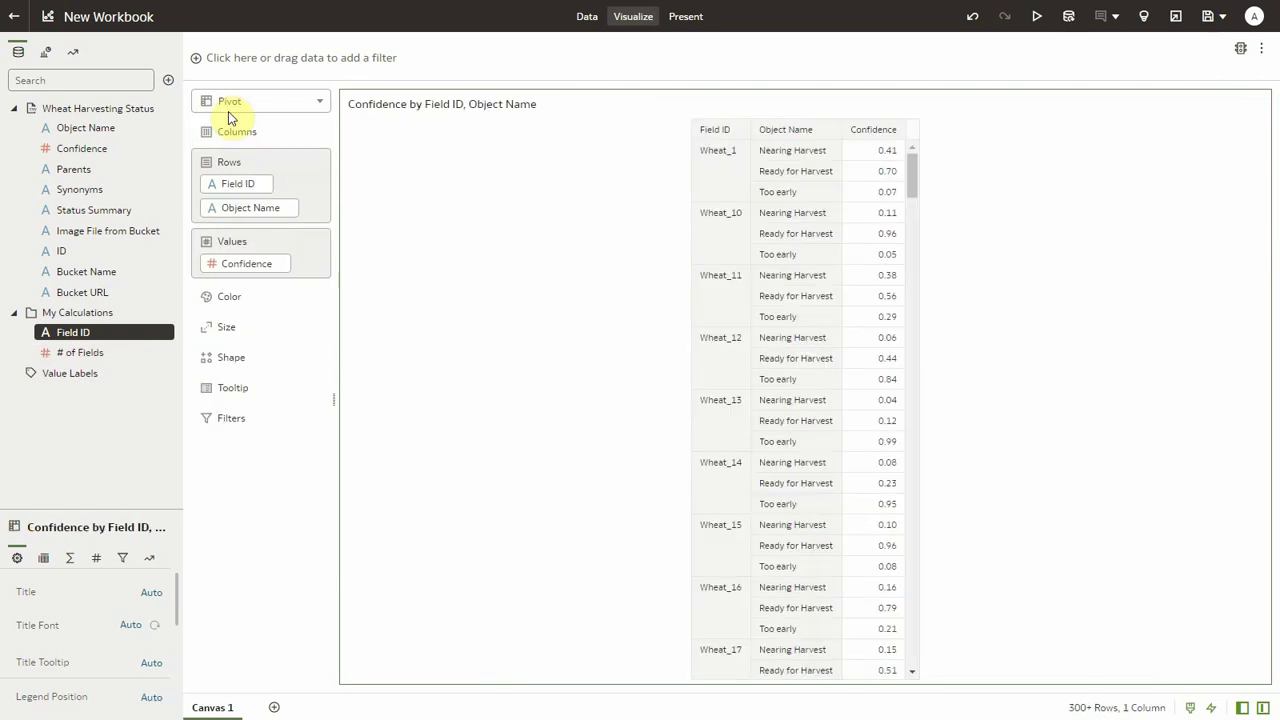
# Step: Filter Confidence to at least 0.565, grouped by Image File from Bucket and Object Name
pyautogui.moveTo(82, 149); pyautogui.dragTo(271, 57)
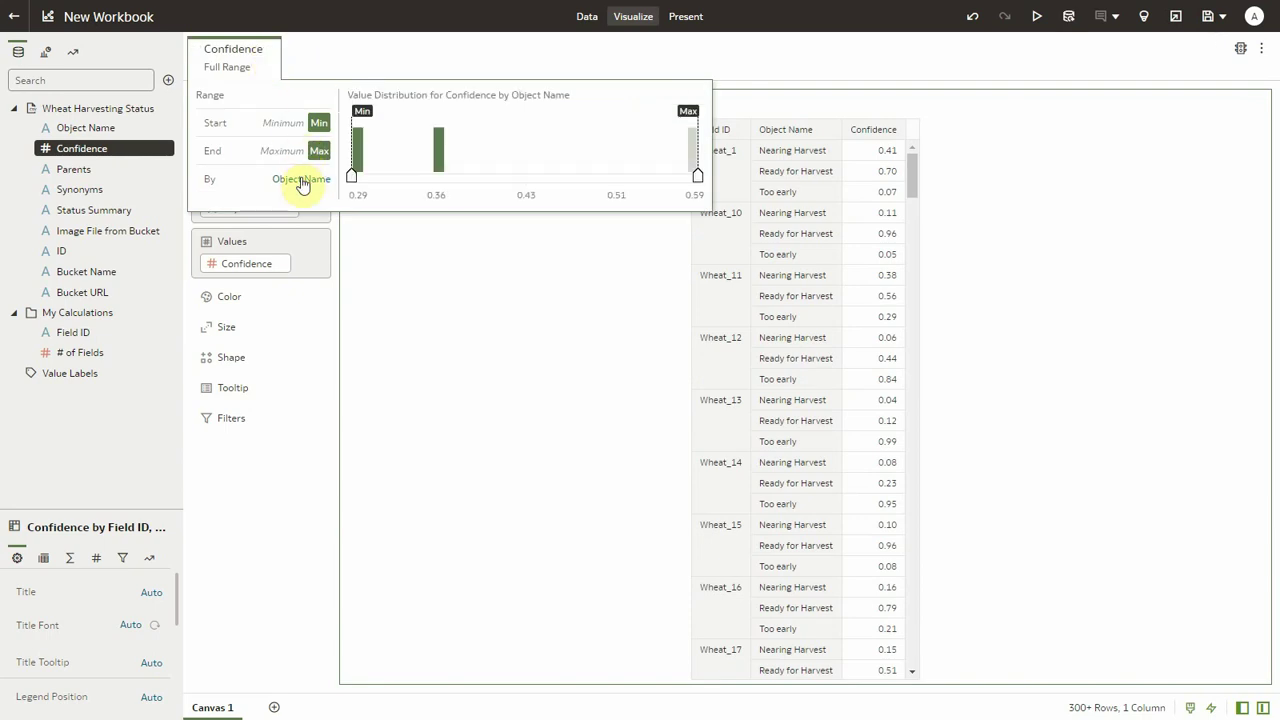
pyautogui.click(302, 180)
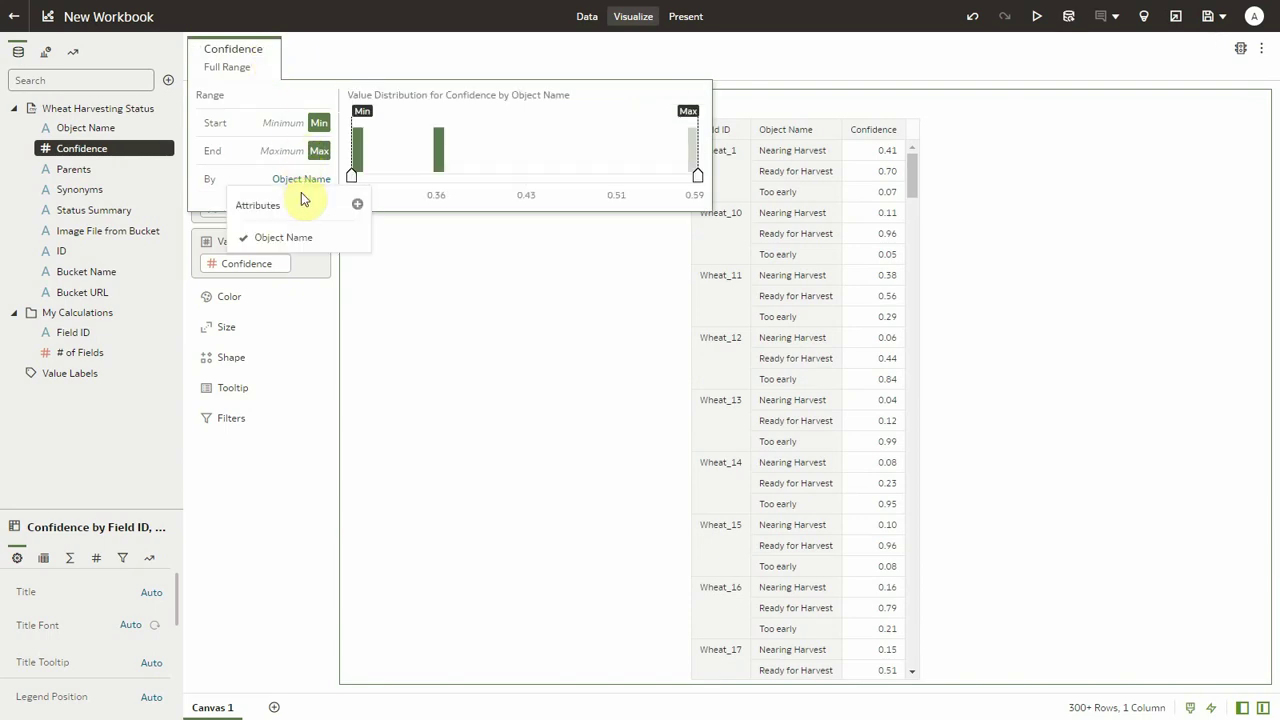
pyautogui.click(357, 205)
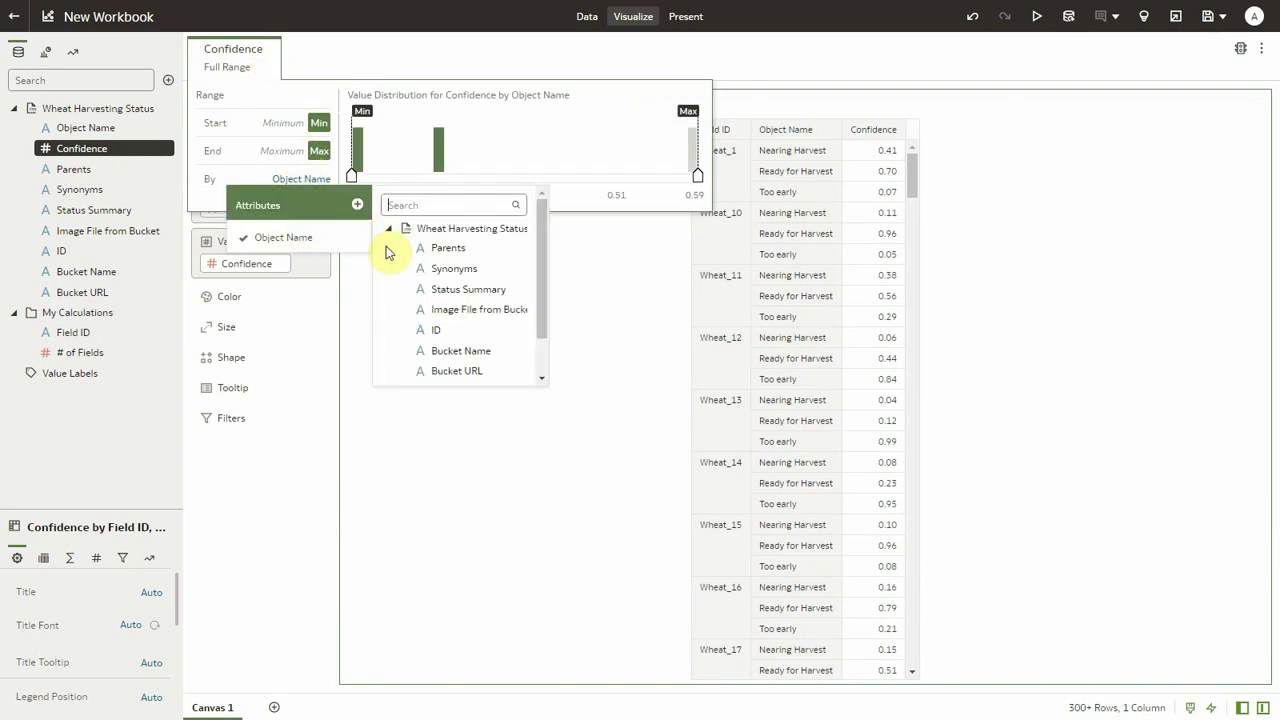
pyautogui.click(466, 310)
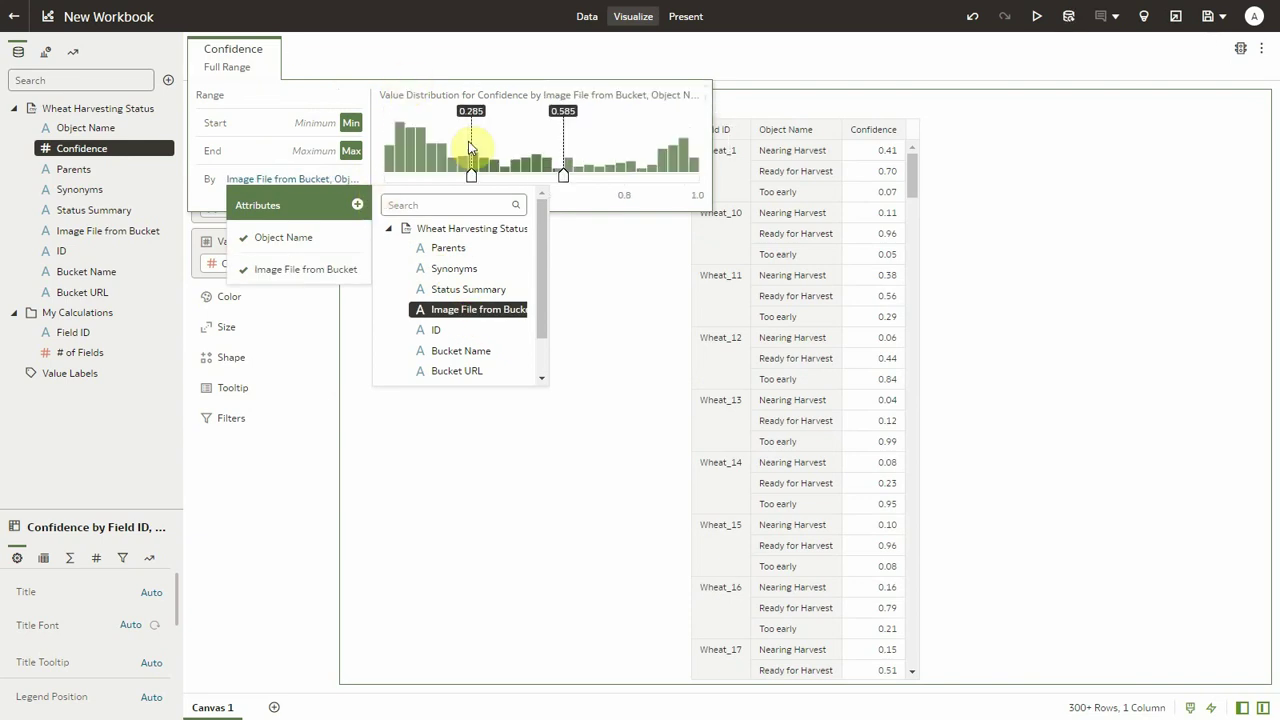
pyautogui.moveTo(563, 176); pyautogui.dragTo(557, 188)
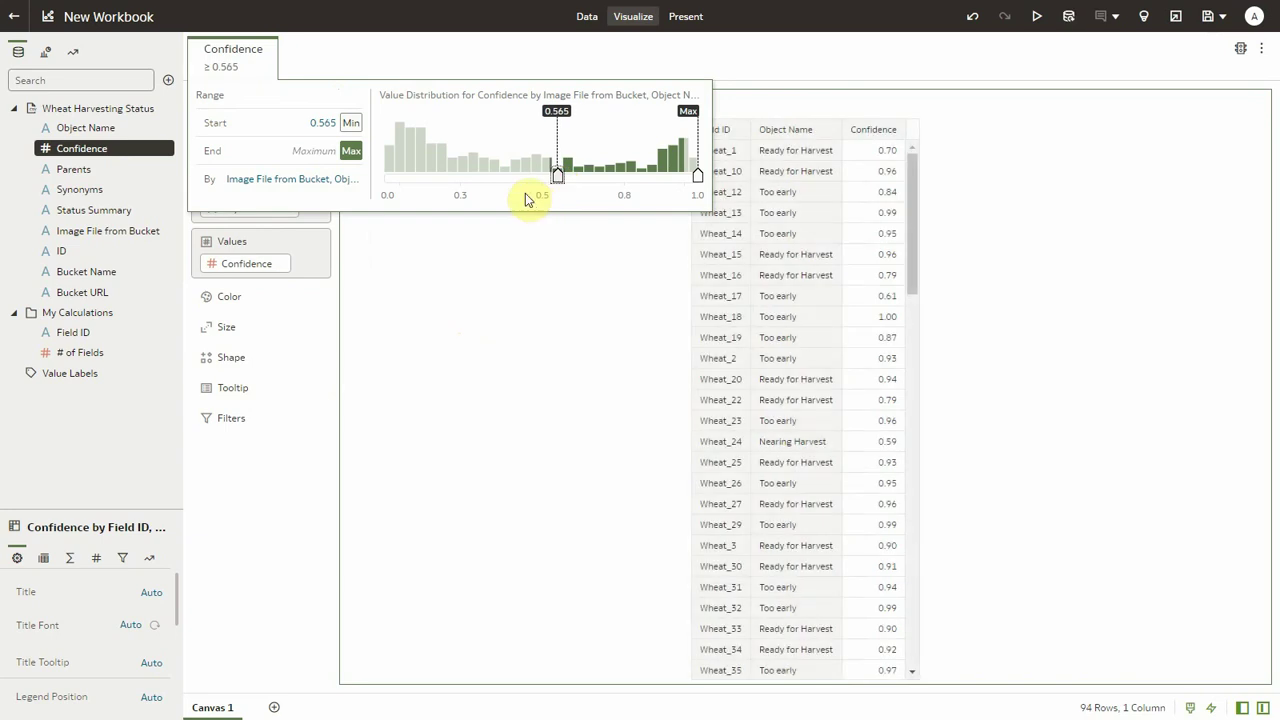
pyautogui.click(547, 297)
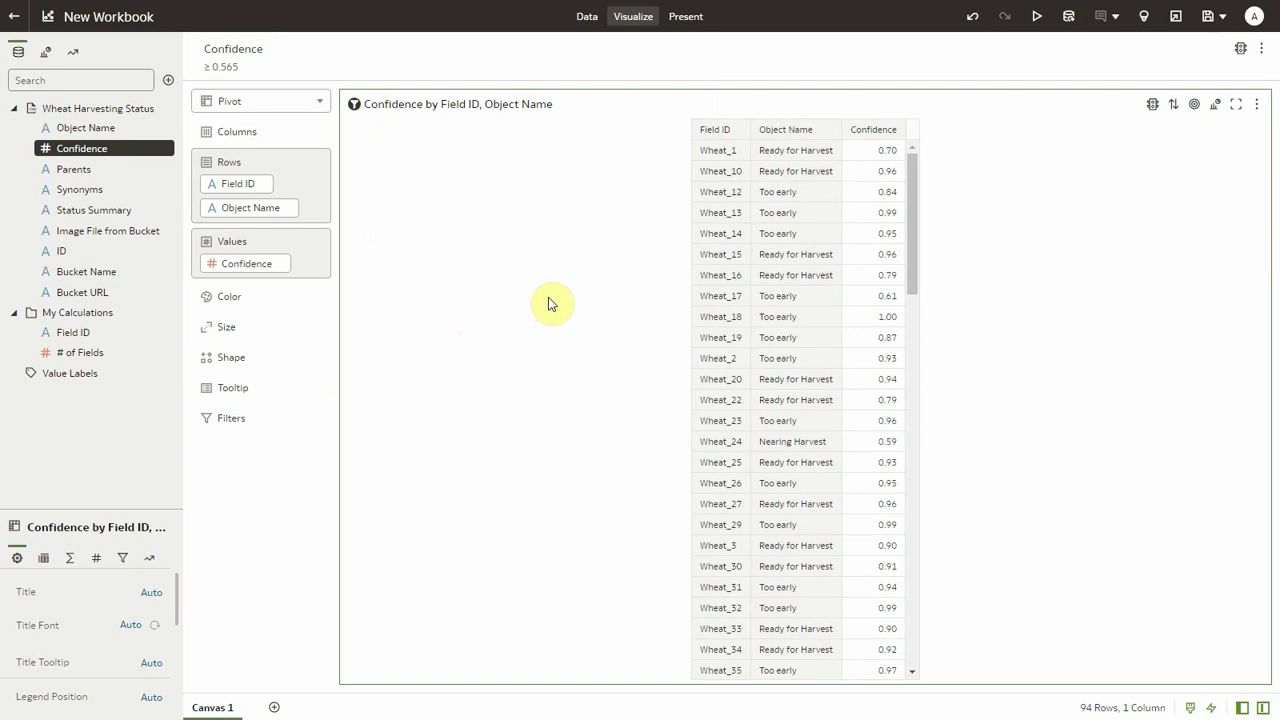
# Step: Duplicate the table as a widened Map of Field IDs coloured by Object Name
pyautogui.hotkey('ctrl', 'v')
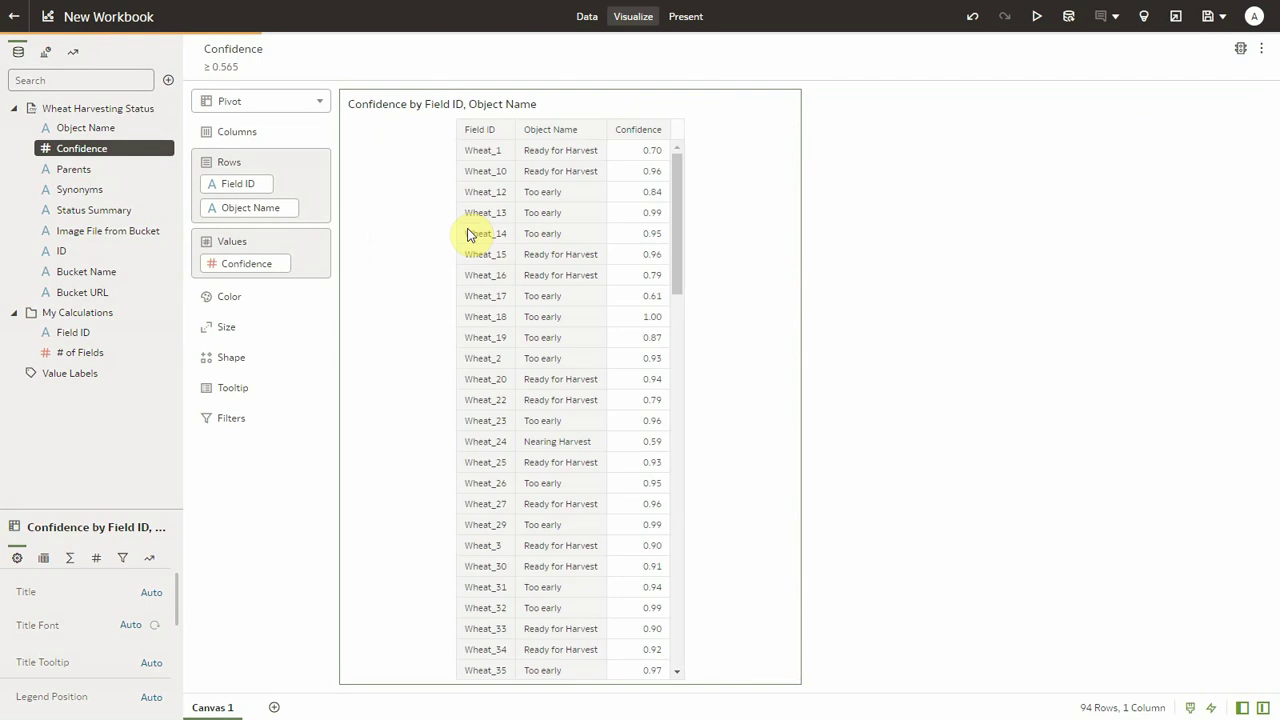
pyautogui.click(301, 103)
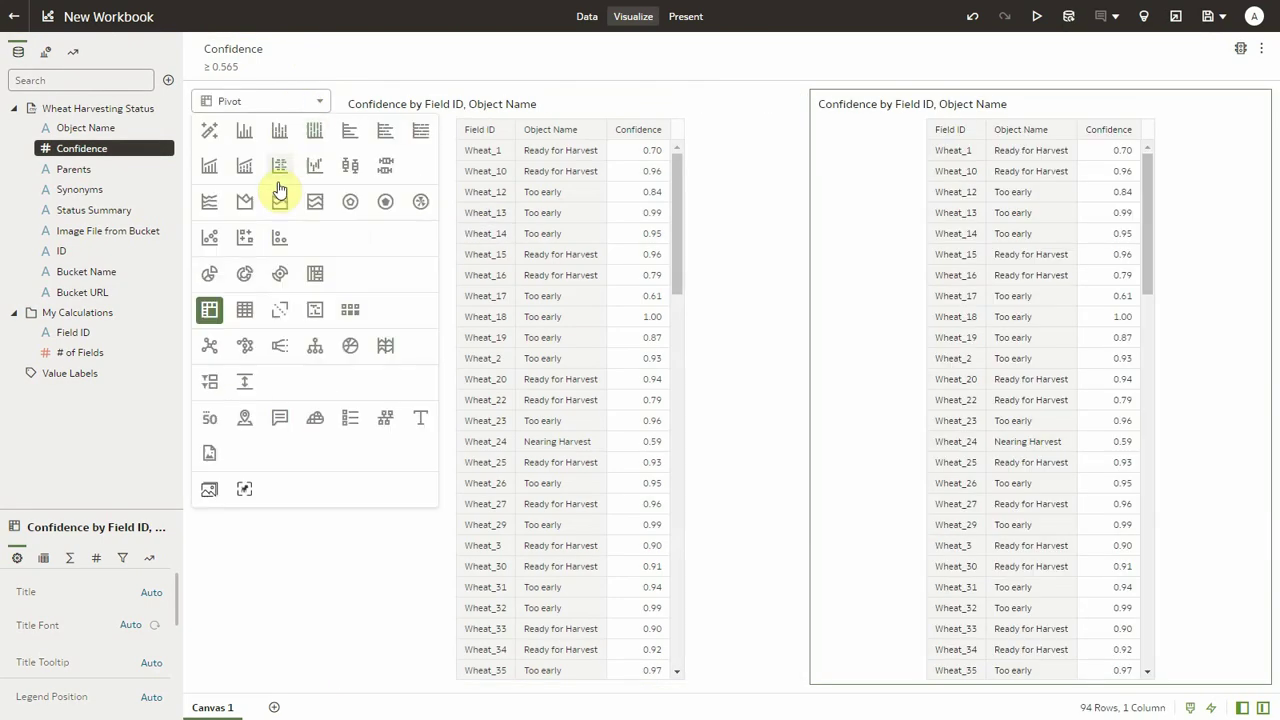
pyautogui.click(242, 421)
pyautogui.moveTo(808, 380); pyautogui.dragTo(628, 379)
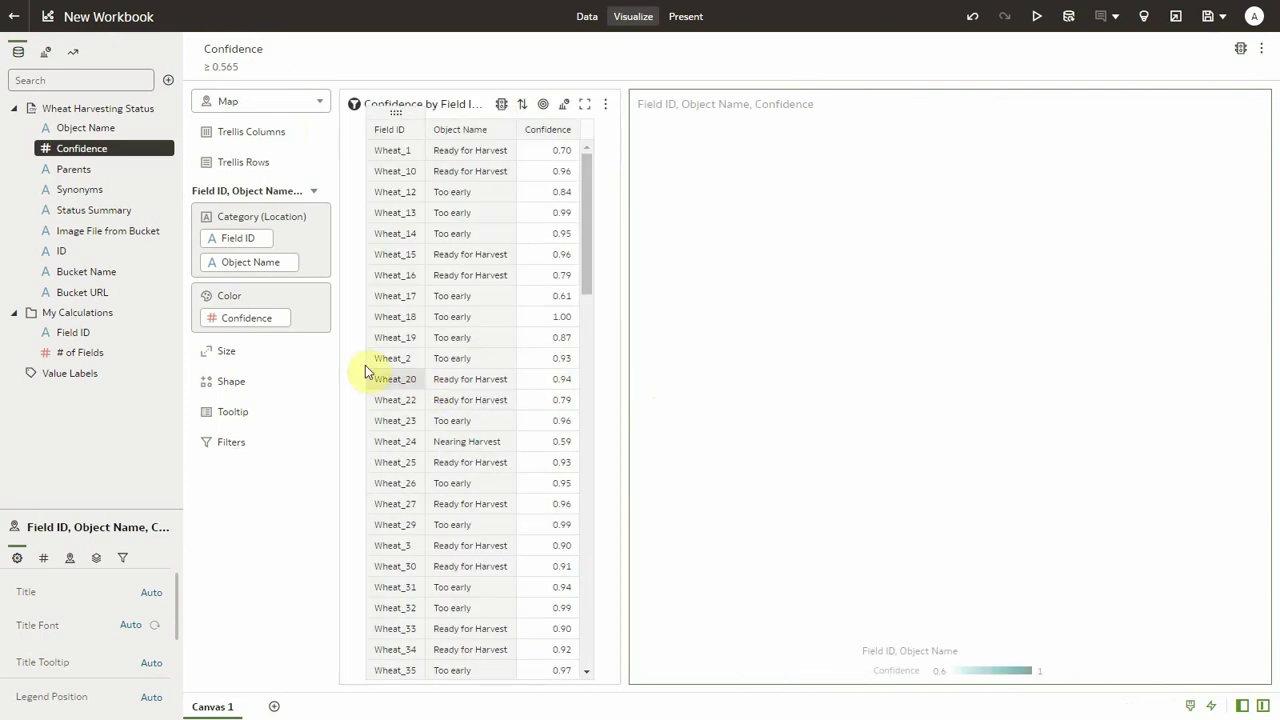
pyautogui.moveTo(268, 262); pyautogui.dragTo(289, 321)
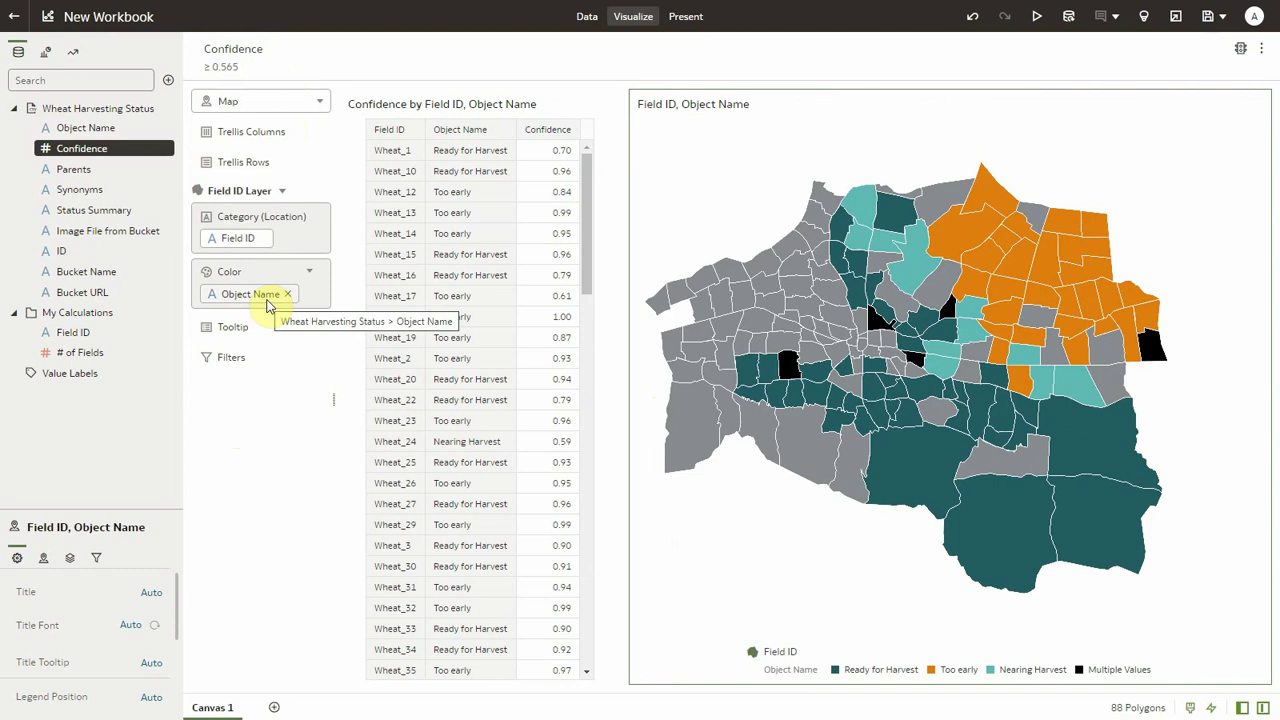
# Step: Build a # of Fields by Object Name table and set the Confidence filter minimum to 0.64
pyautogui.click(88, 352)
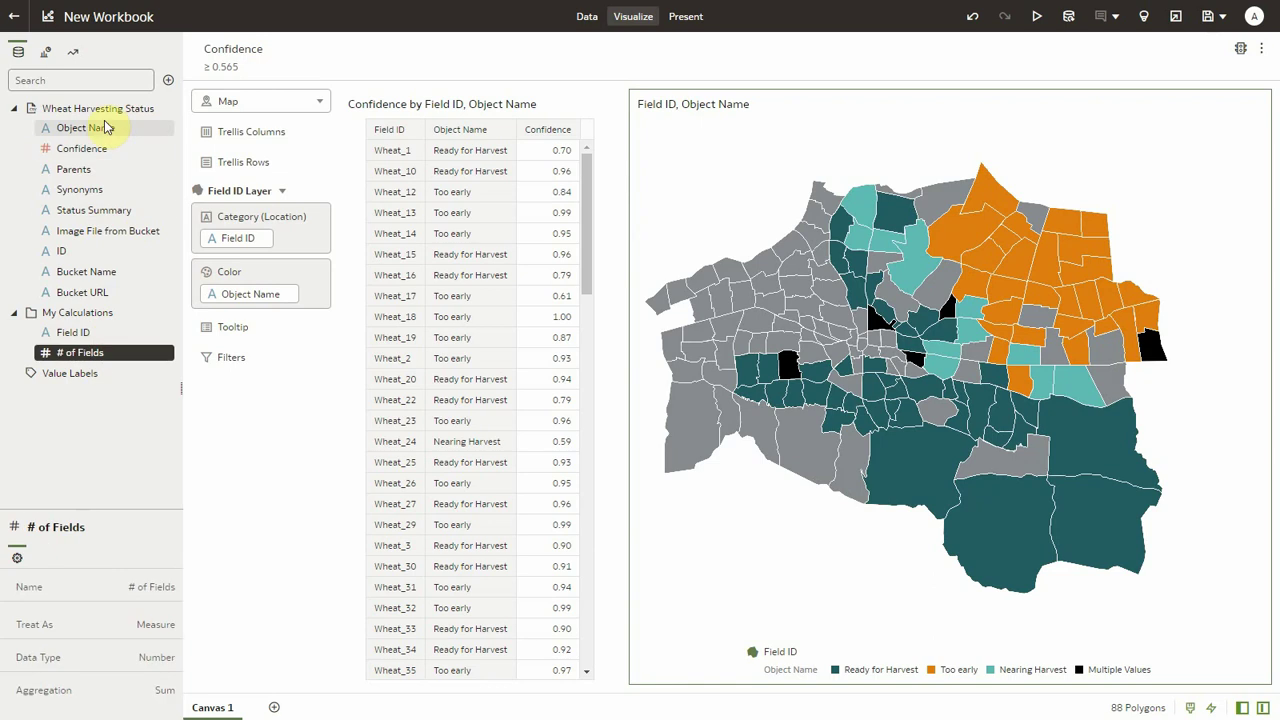
pyautogui.click(107, 127)
pyautogui.rightClick(110, 128)
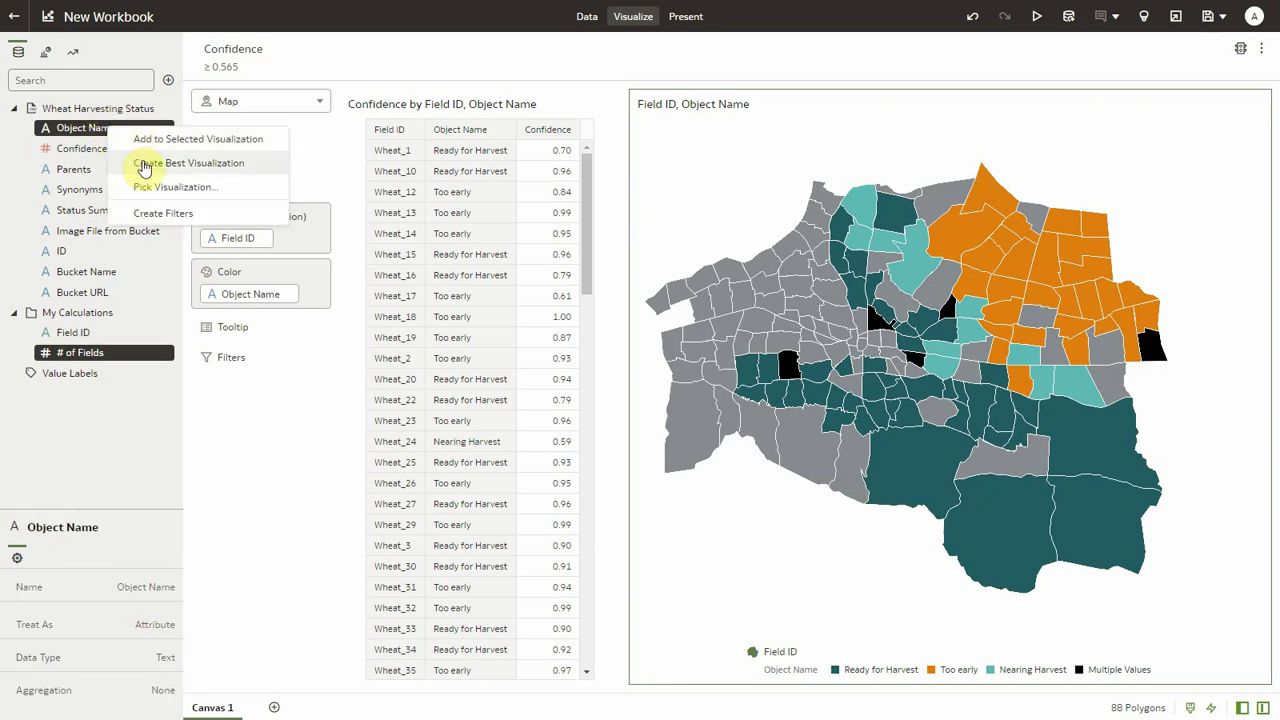
pyautogui.click(145, 167)
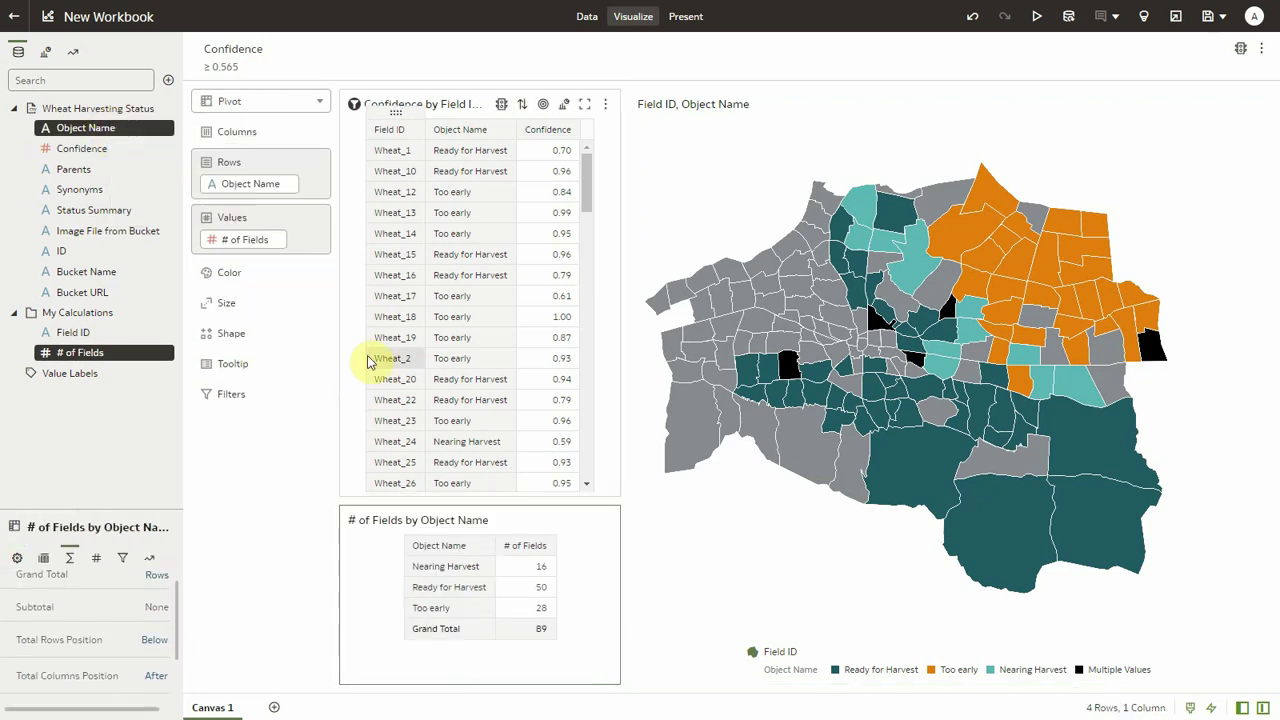
pyautogui.click(238, 66)
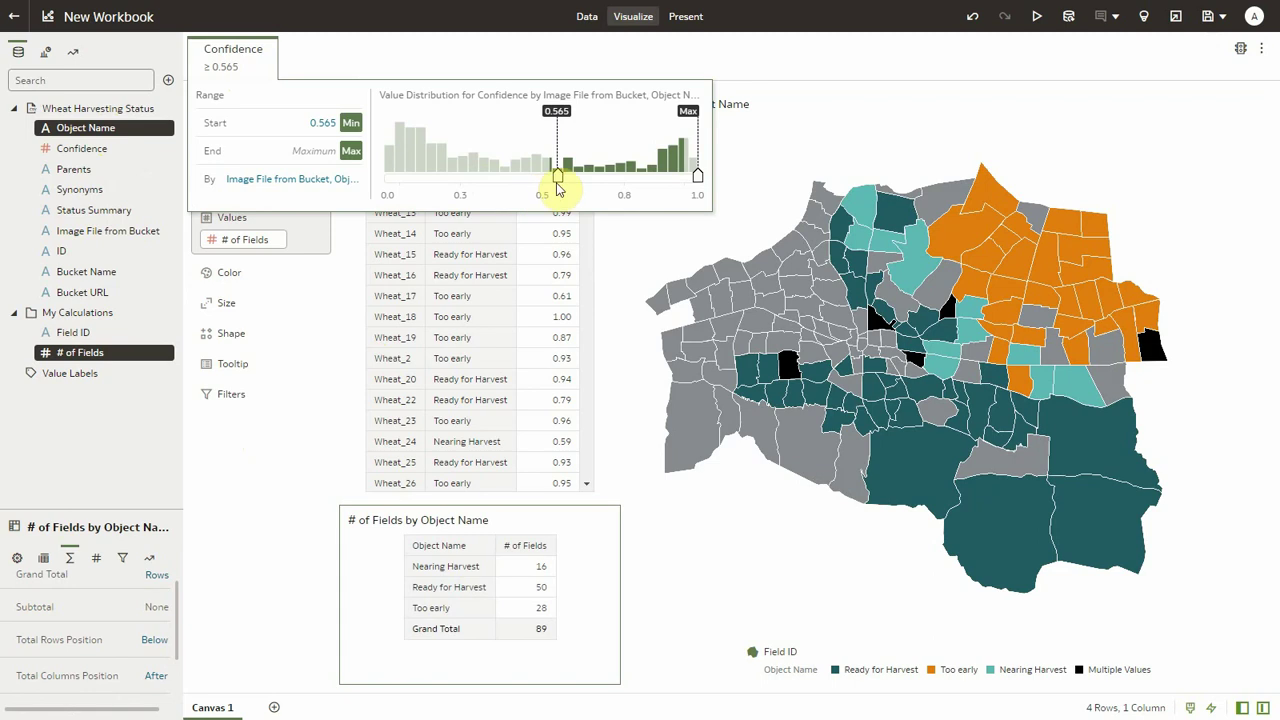
pyautogui.moveTo(558, 190)
pyautogui.mouseDown()
pyautogui.moveTo(554, 177)
pyautogui.moveTo(580, 178)
pyautogui.mouseUp()
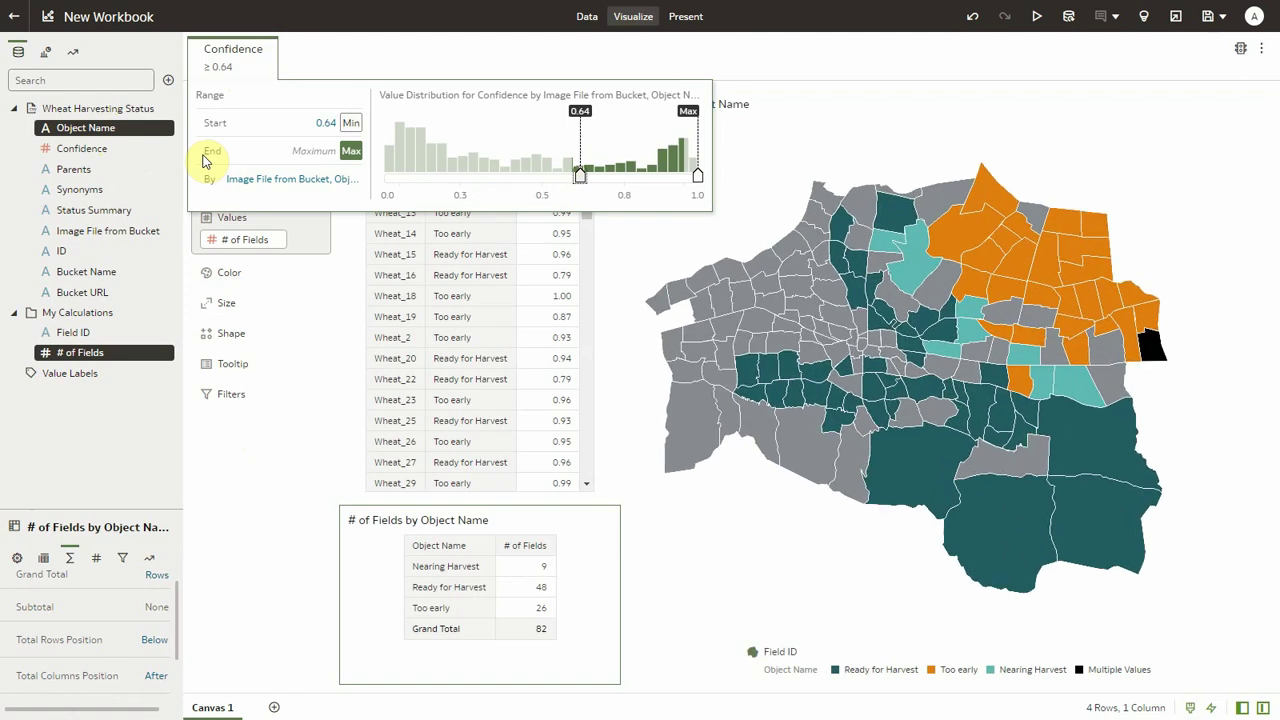
# Step: Place an ImageGallery Viz Plugin below the map, fed by Image File from Bucket and labelled by Object Name
pyautogui.click(638, 44)
pyautogui.click(57, 54)
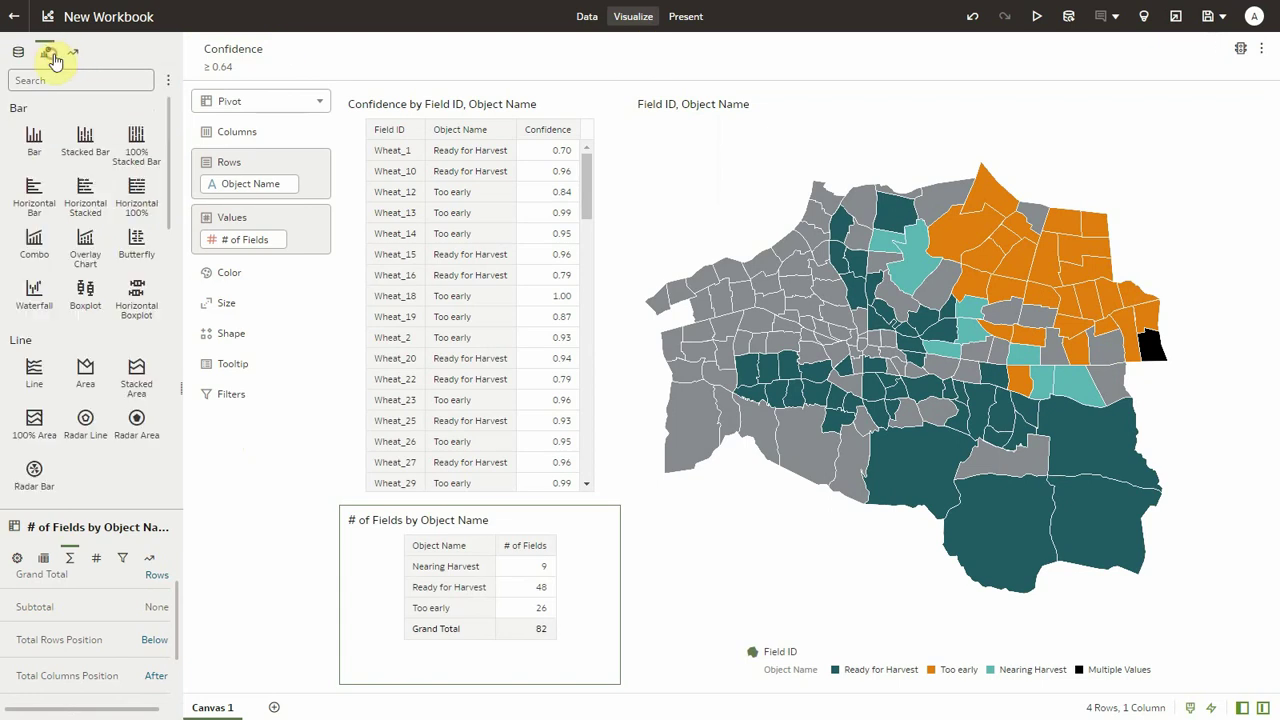
pyautogui.scroll(-6, 112, 350)
pyautogui.moveTo(108, 460); pyautogui.dragTo(815, 618)
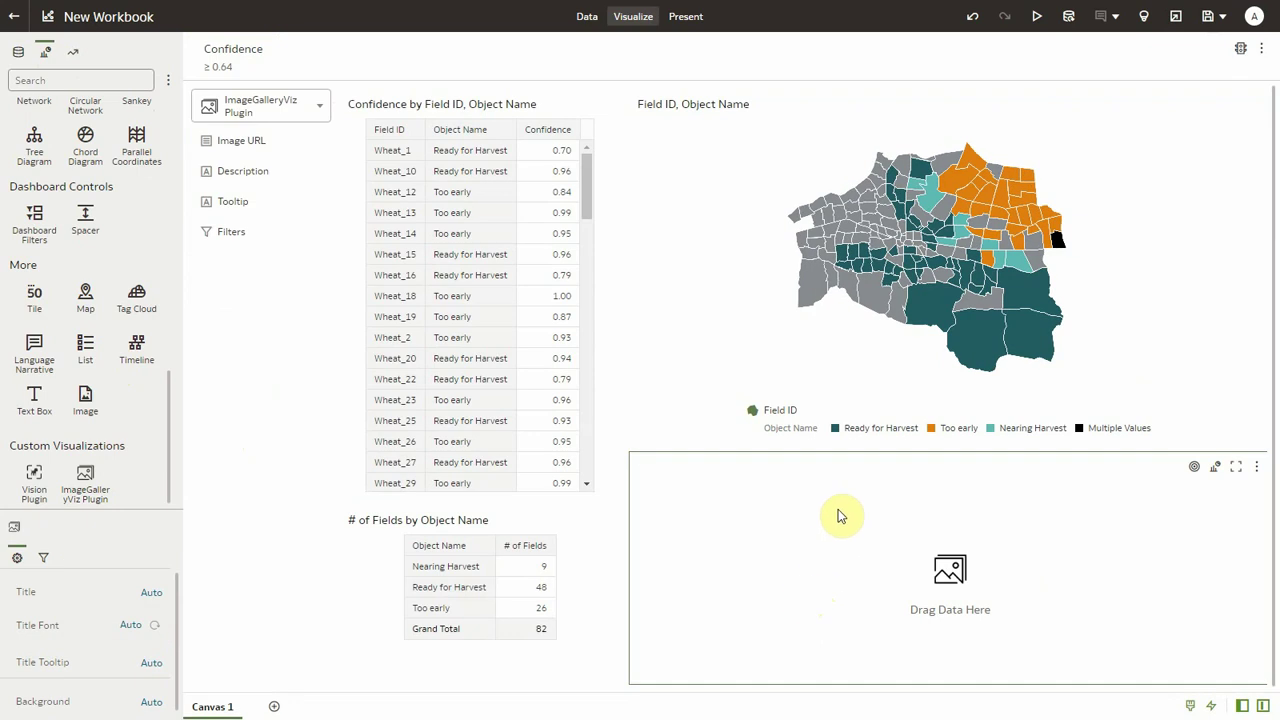
pyautogui.click(16, 52)
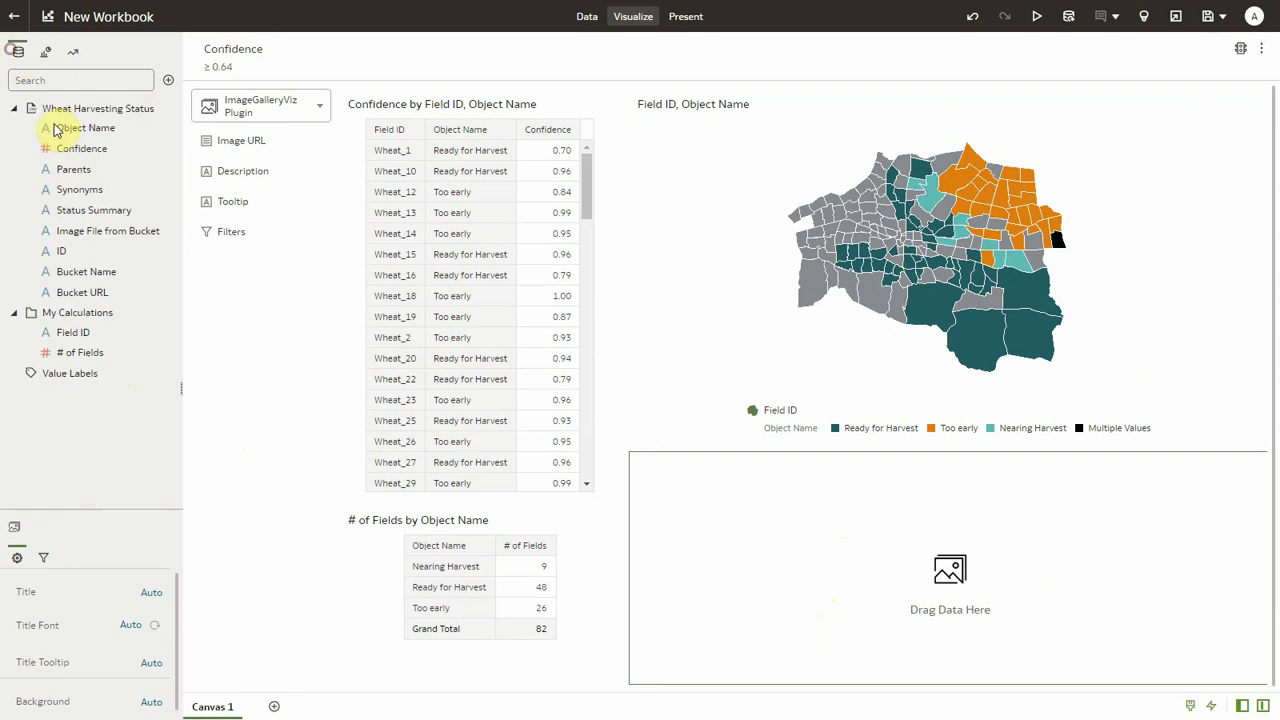
pyautogui.moveTo(100, 232); pyautogui.dragTo(206, 141)
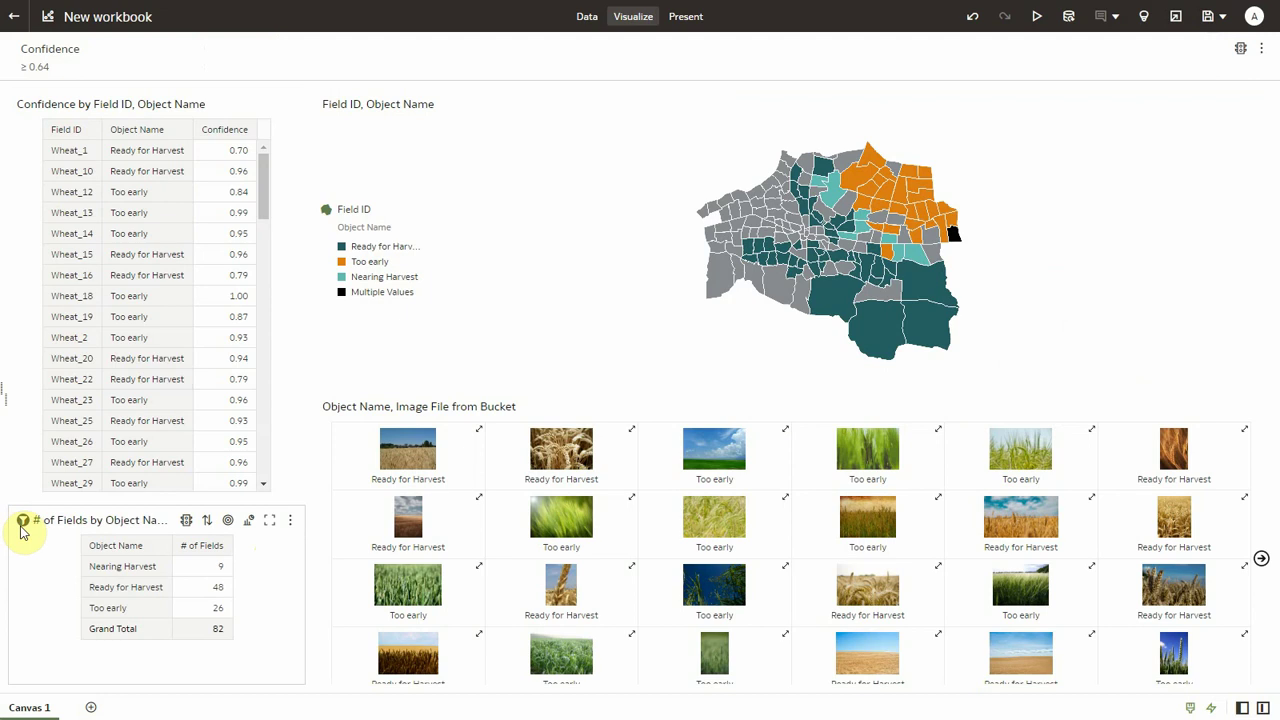
# Step: Use the count table as a filter for Too early, Ready for Harvest, then Nearing Harvest, then clear it
pyautogui.click(25, 528)
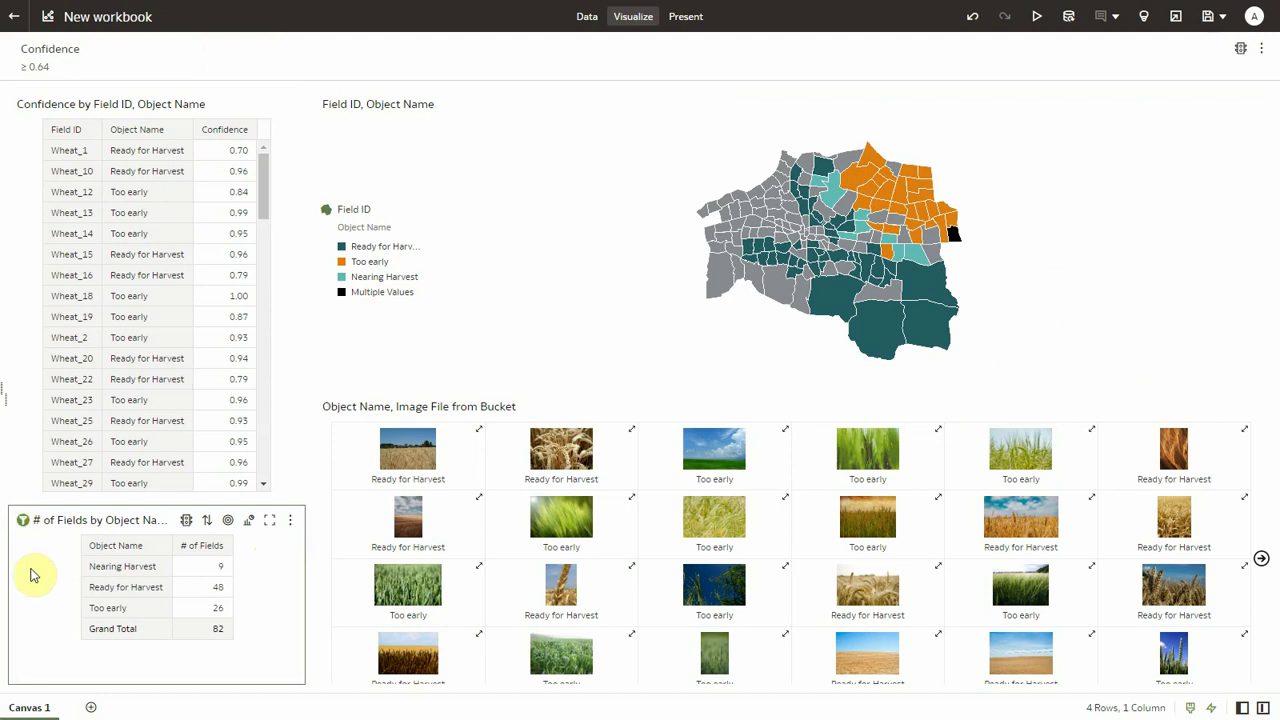
pyautogui.click(140, 617)
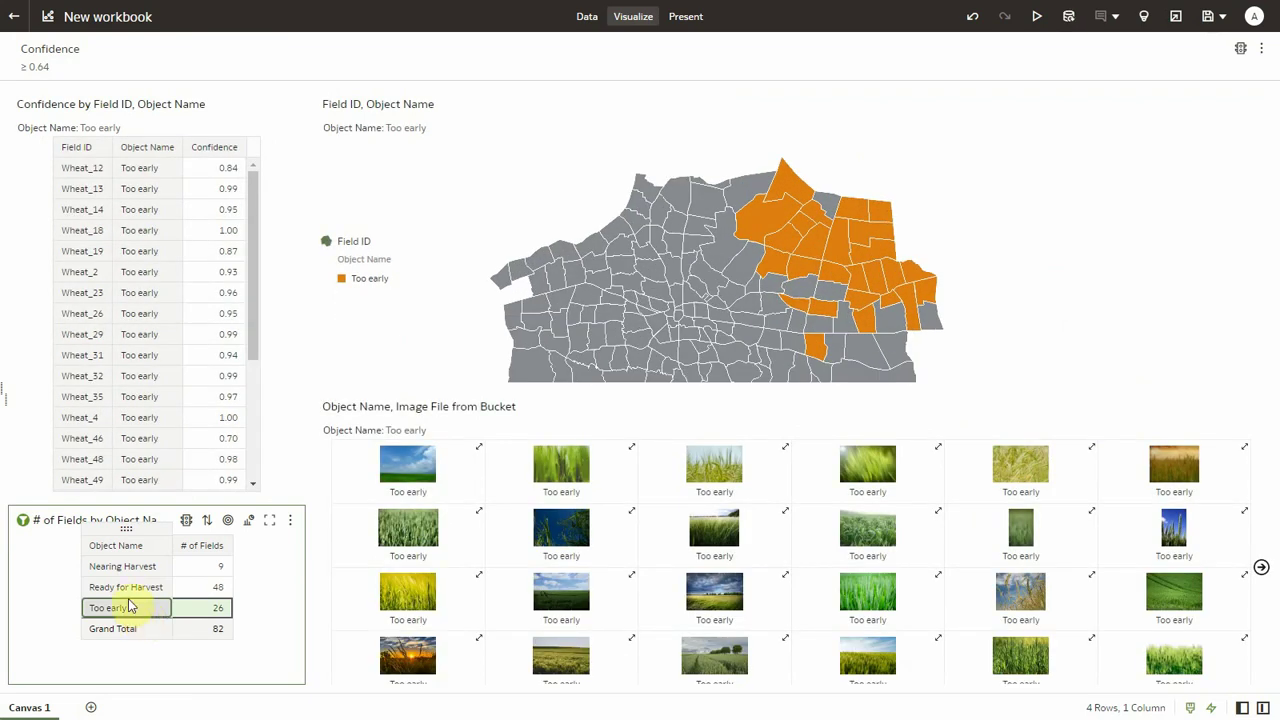
pyautogui.click(128, 590)
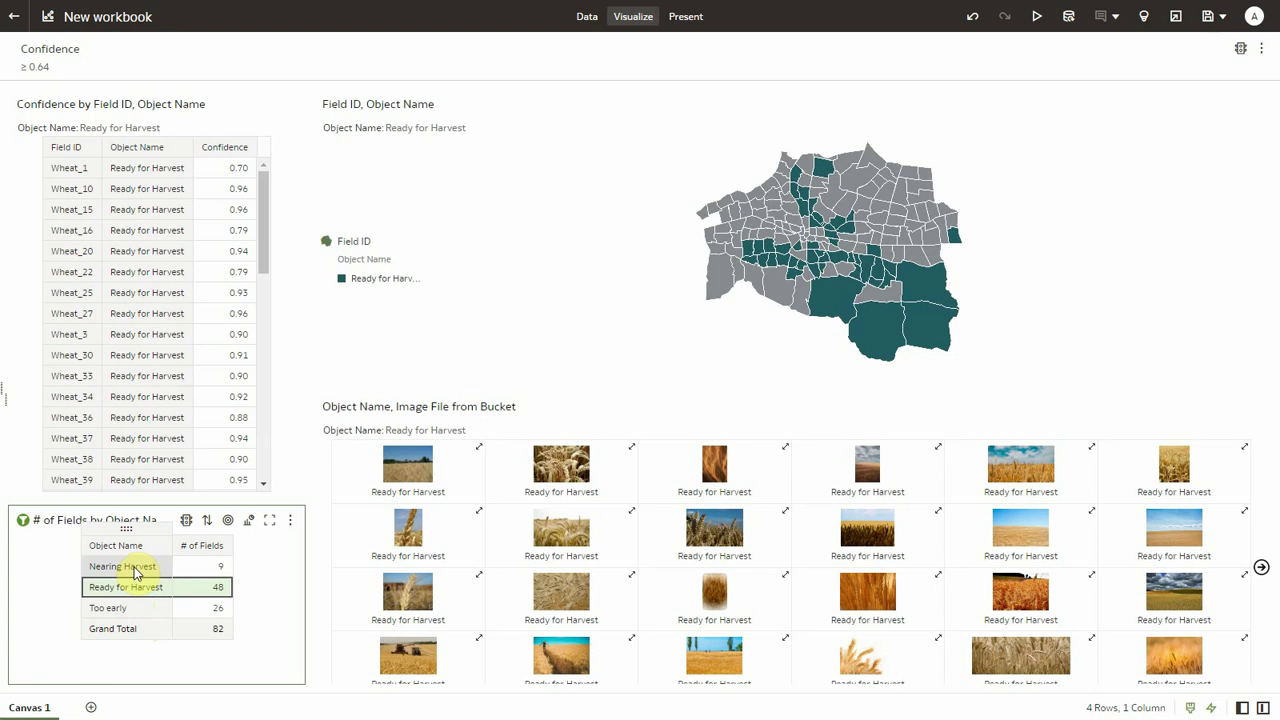
pyautogui.click(135, 570)
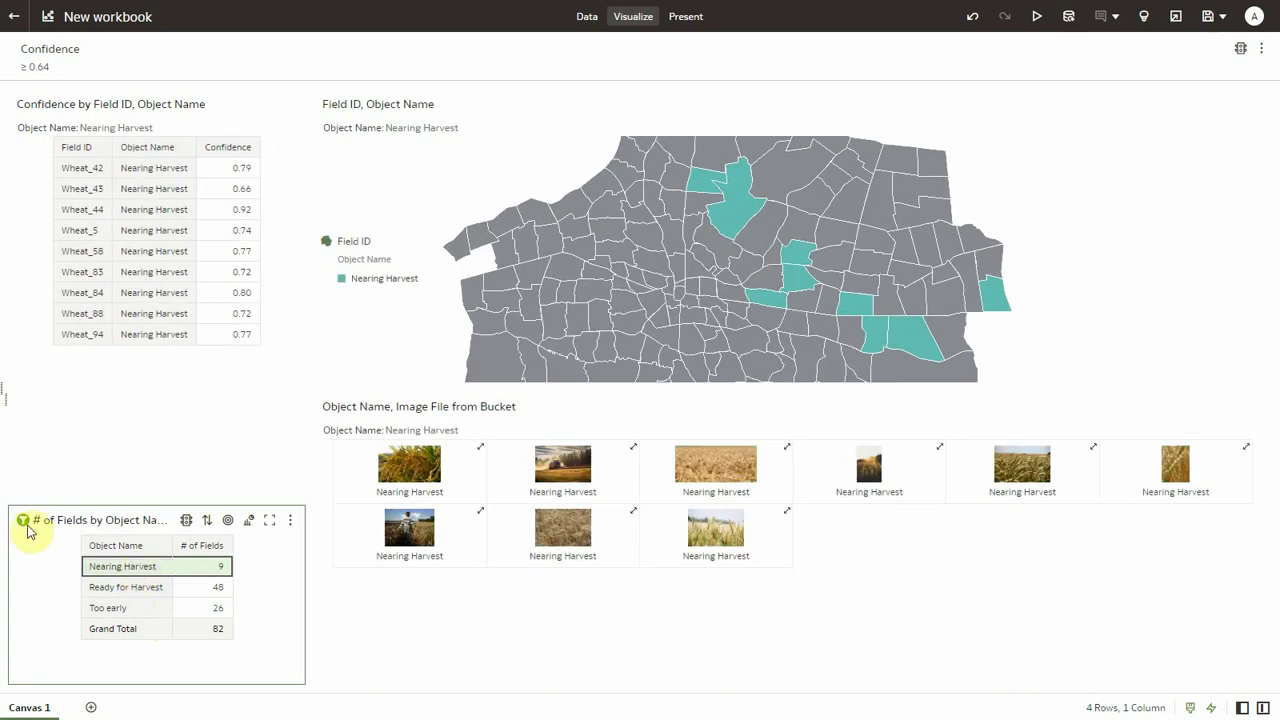
pyautogui.click(343, 120)
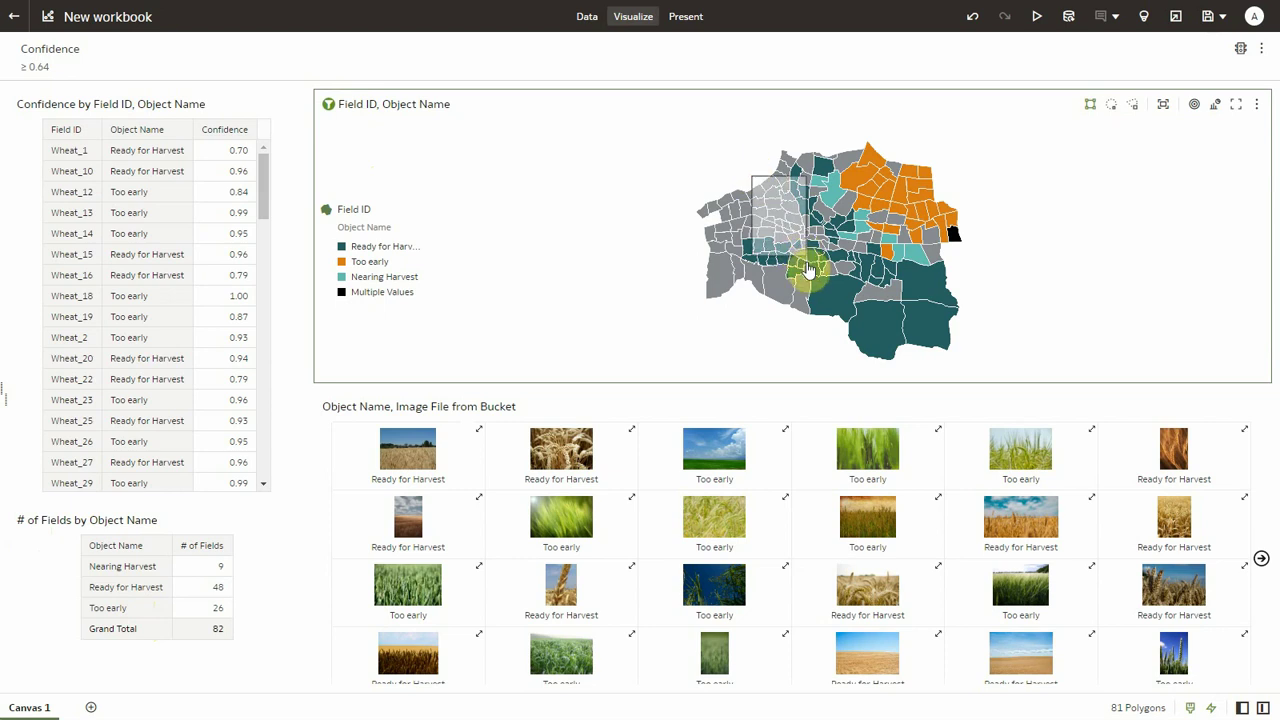
# Step: Filter the views by one map polygon group, then by marquee-selected northeast fields, clearing each selection
pyautogui.click(854, 318)
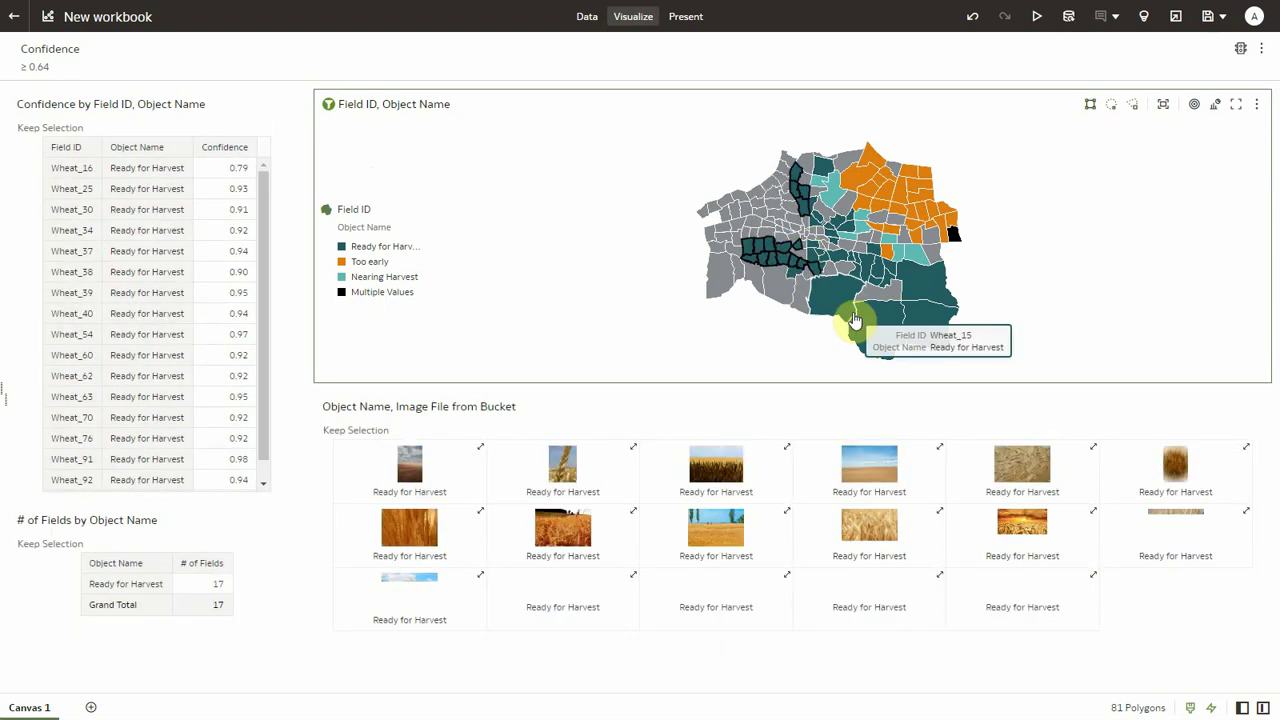
pyautogui.click(938, 124)
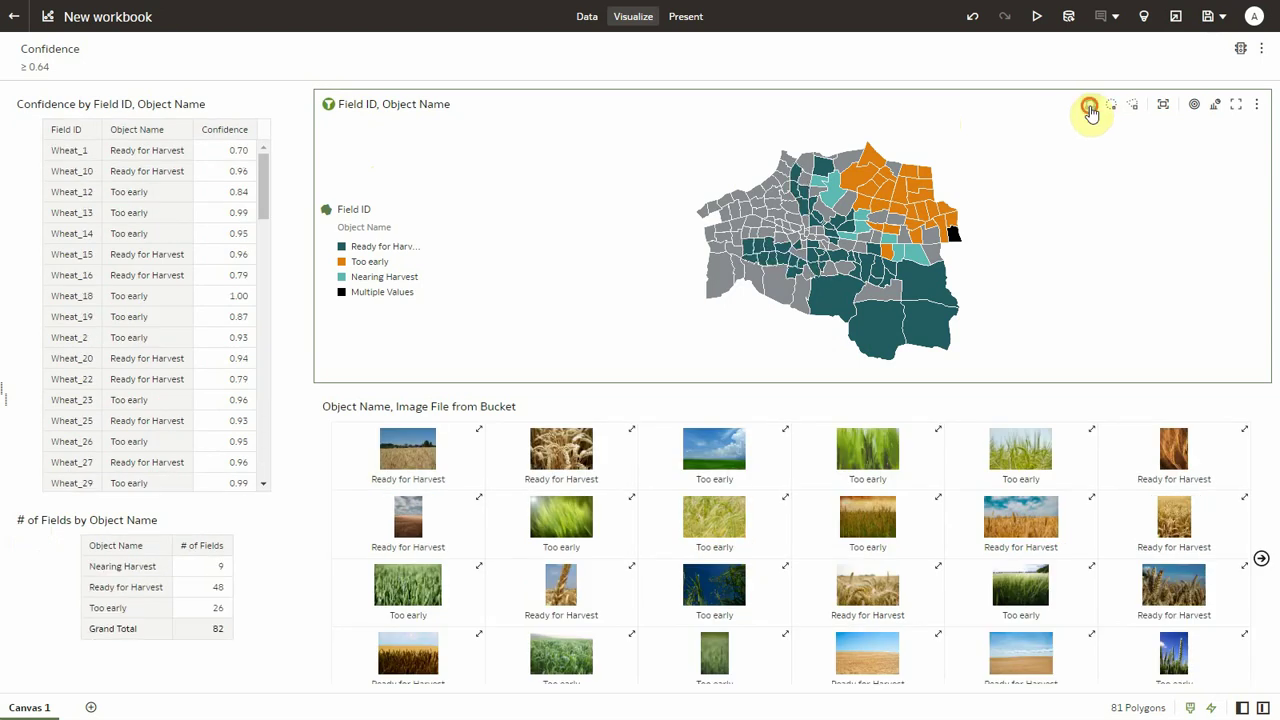
pyautogui.moveTo(905, 147); pyautogui.dragTo(974, 217)
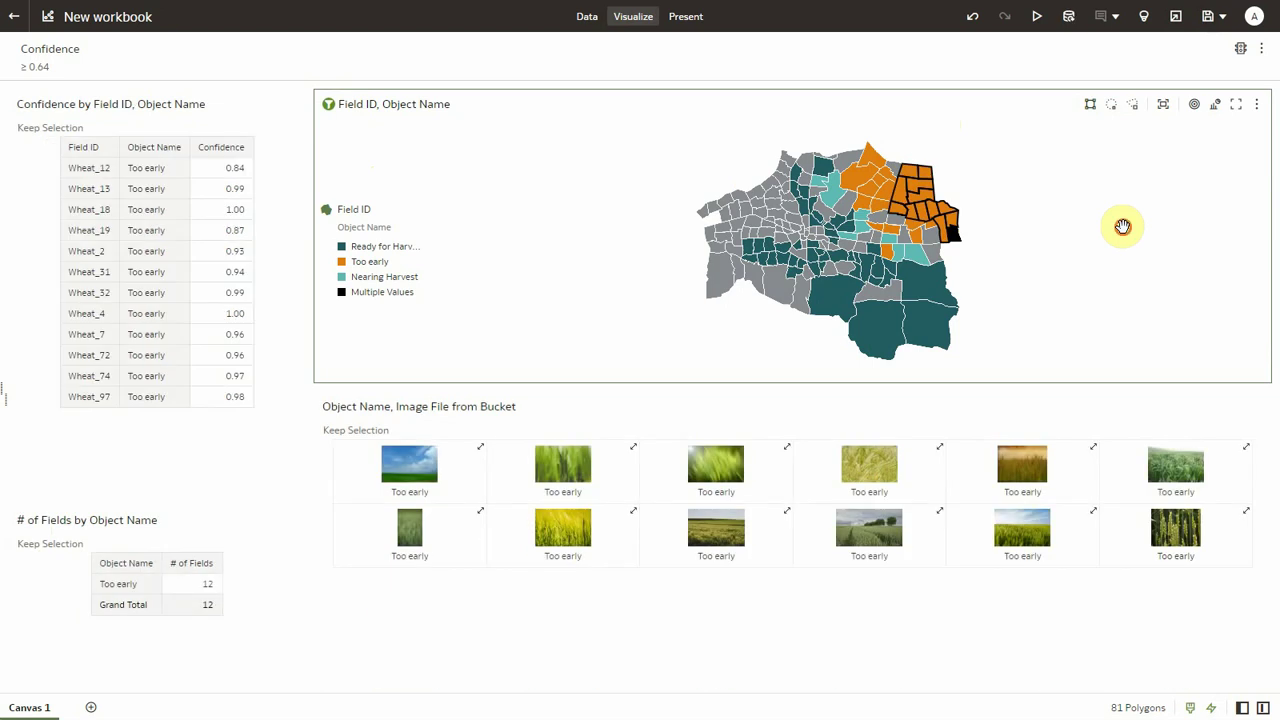
pyautogui.click(1124, 226)
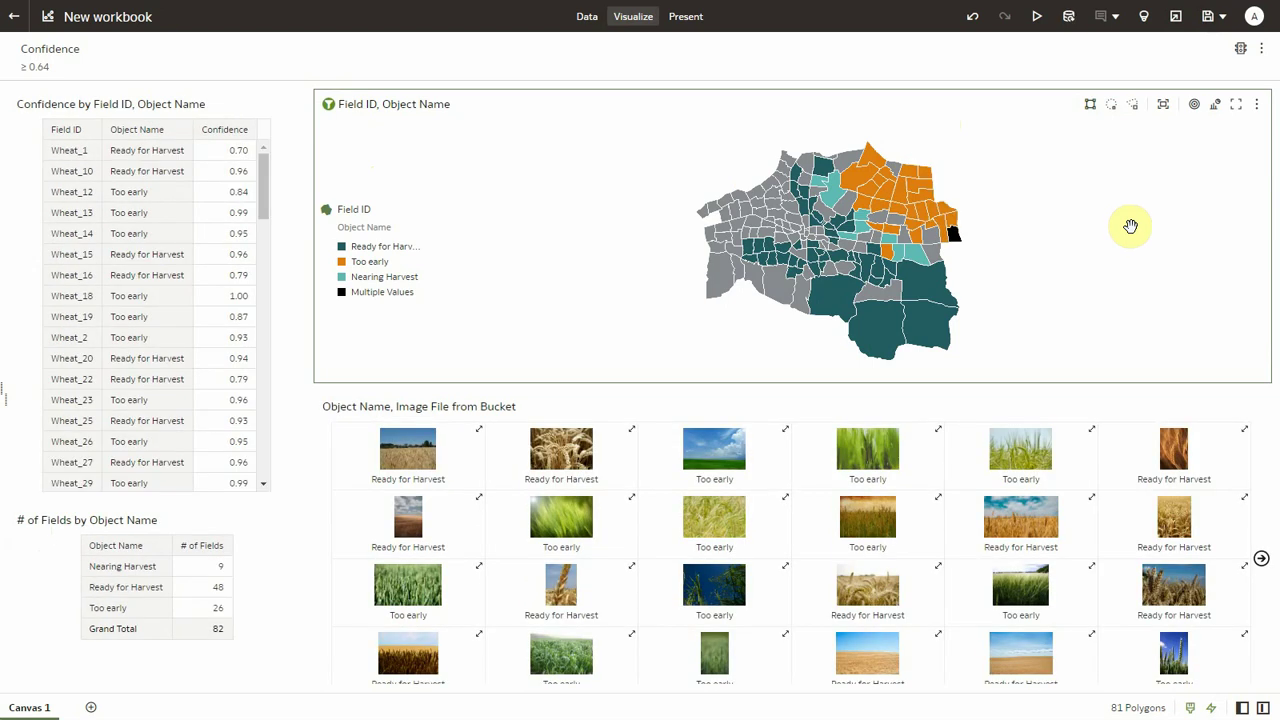